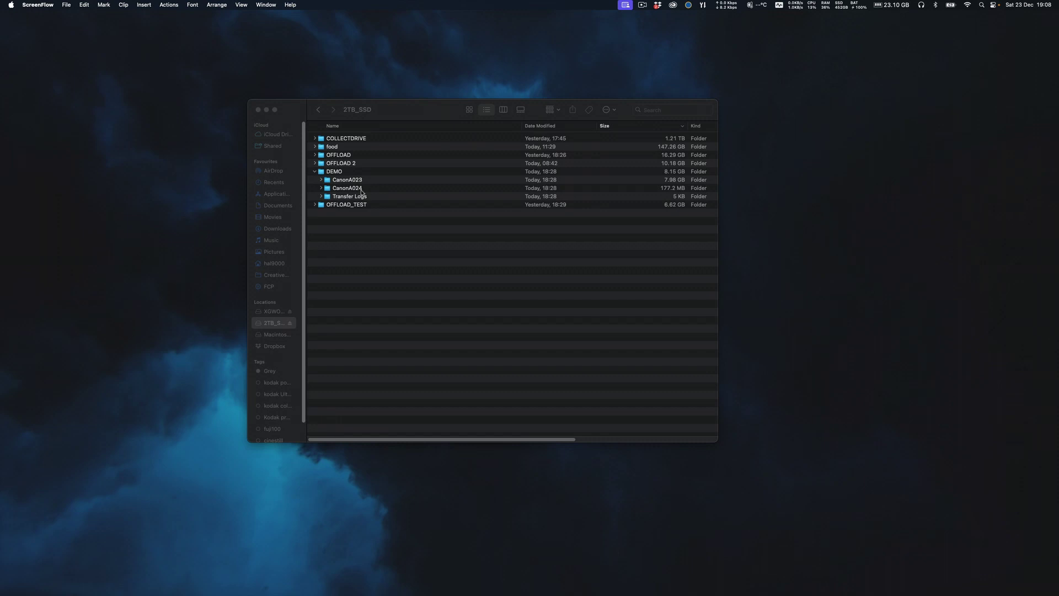
# Step: Expand CanonA023, CanonA024 and CanonA023's CRM folder to list REEL_023's nine .CRM clips
pyautogui.click(321, 179)
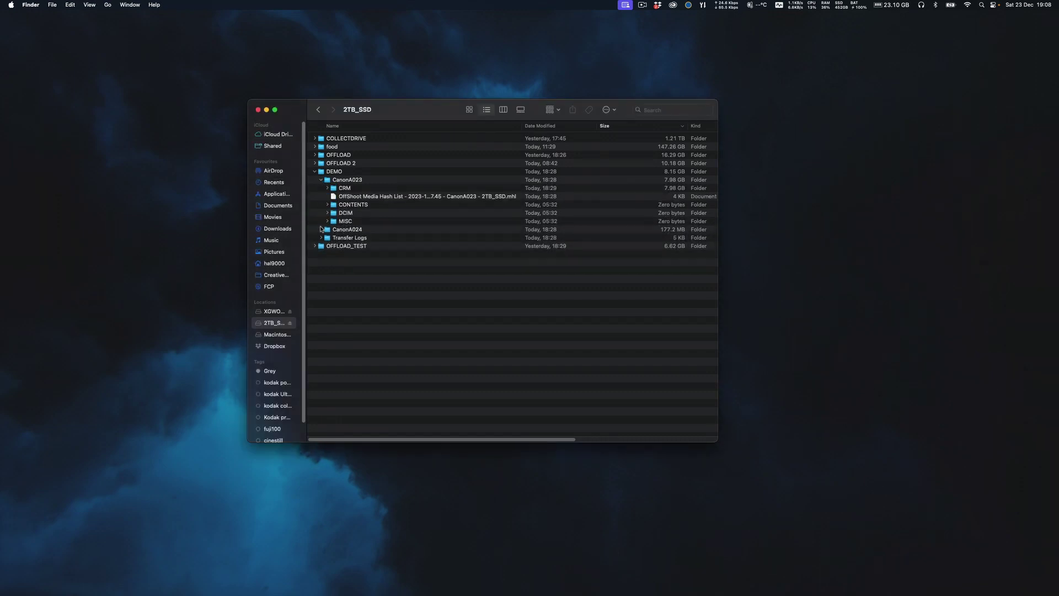
pyautogui.click(321, 230)
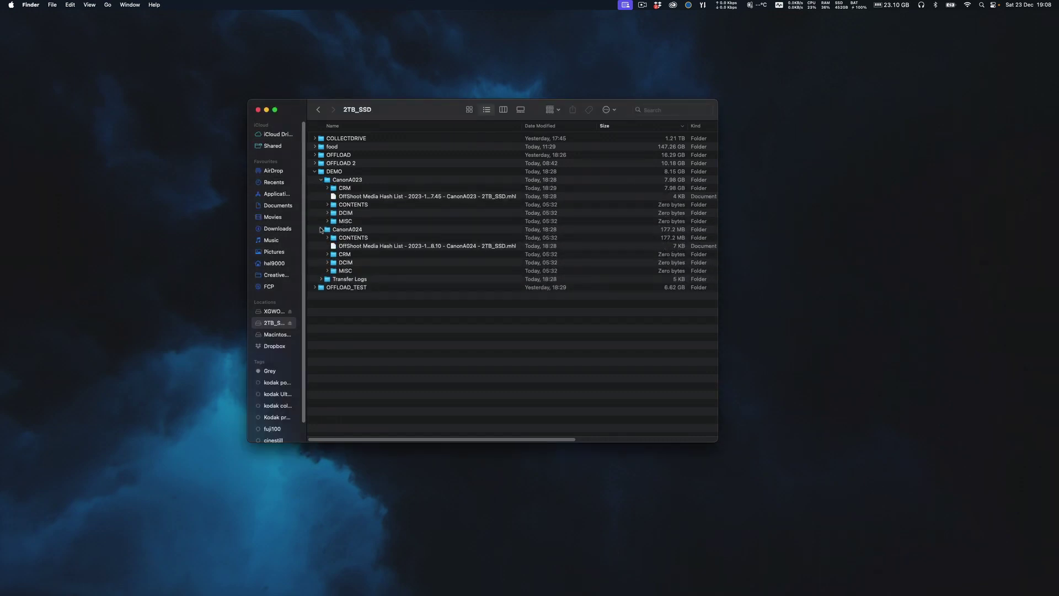
pyautogui.click(348, 189)
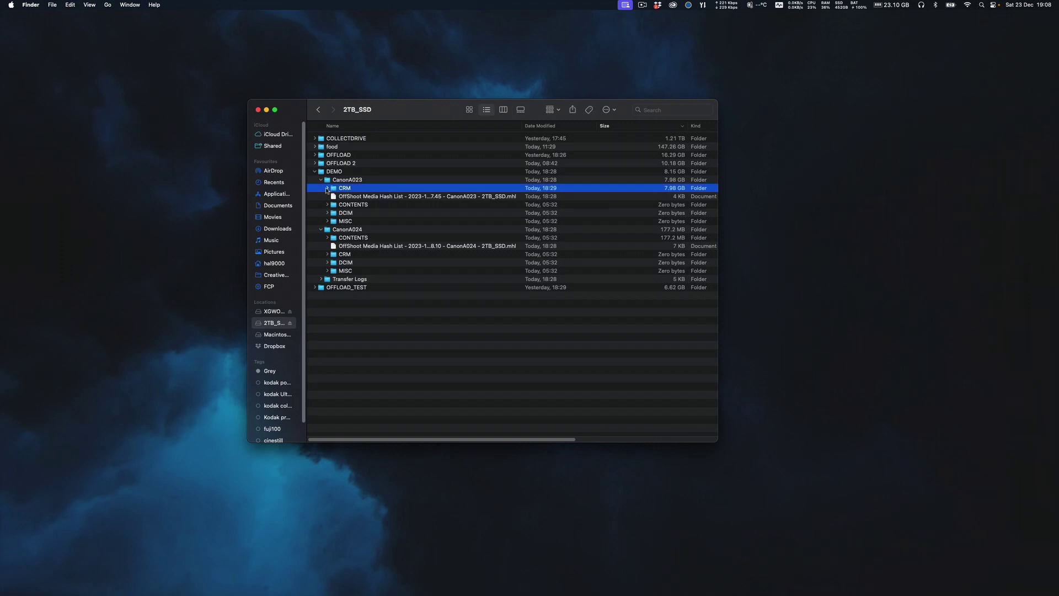
pyautogui.click(327, 188)
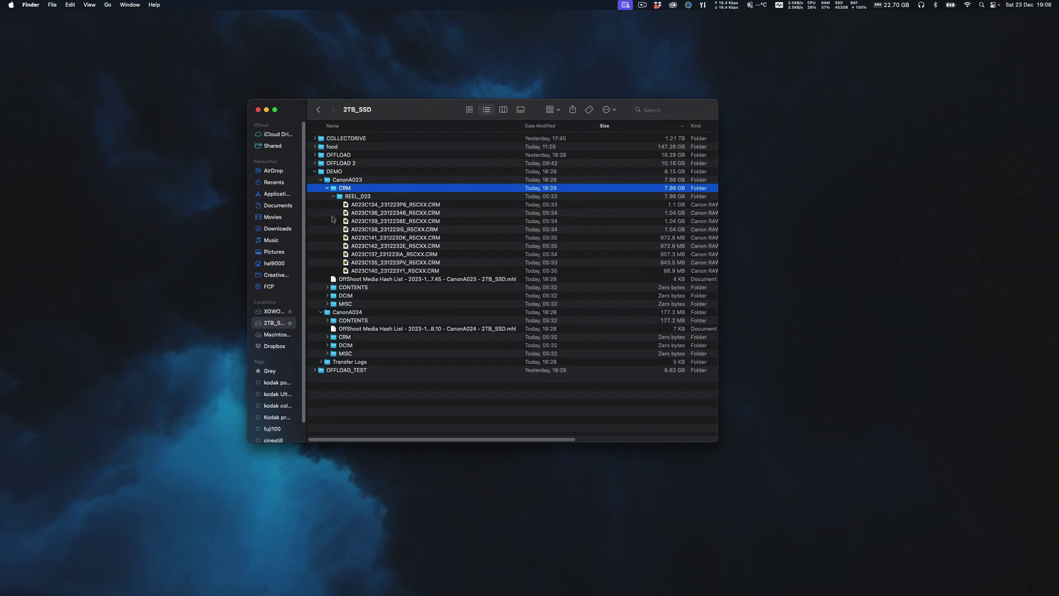
# Step: Expand CanonA024 > CONTENTS > CLIPS001 and scroll through its .MXF proxy files
pyautogui.click(327, 321)
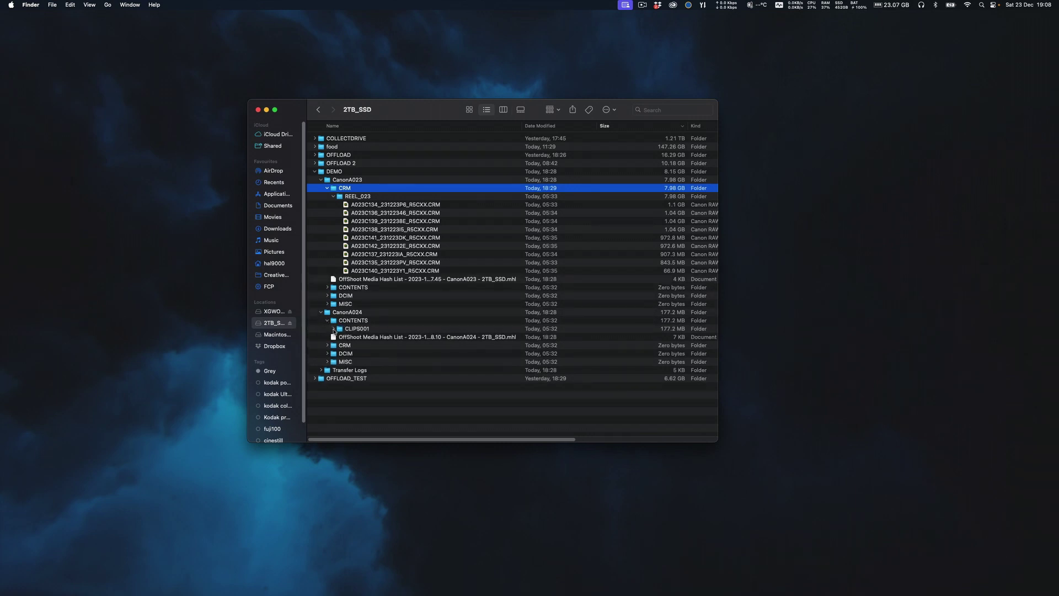
pyautogui.click(334, 329)
pyautogui.scroll(-3, 378, 343)
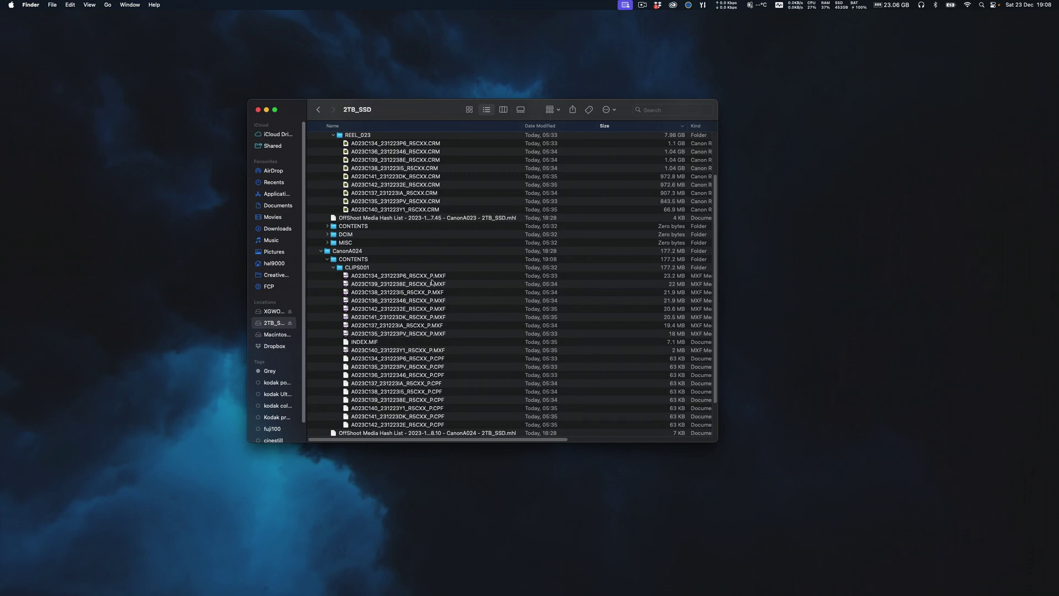
pyautogui.scroll(2, 427, 303)
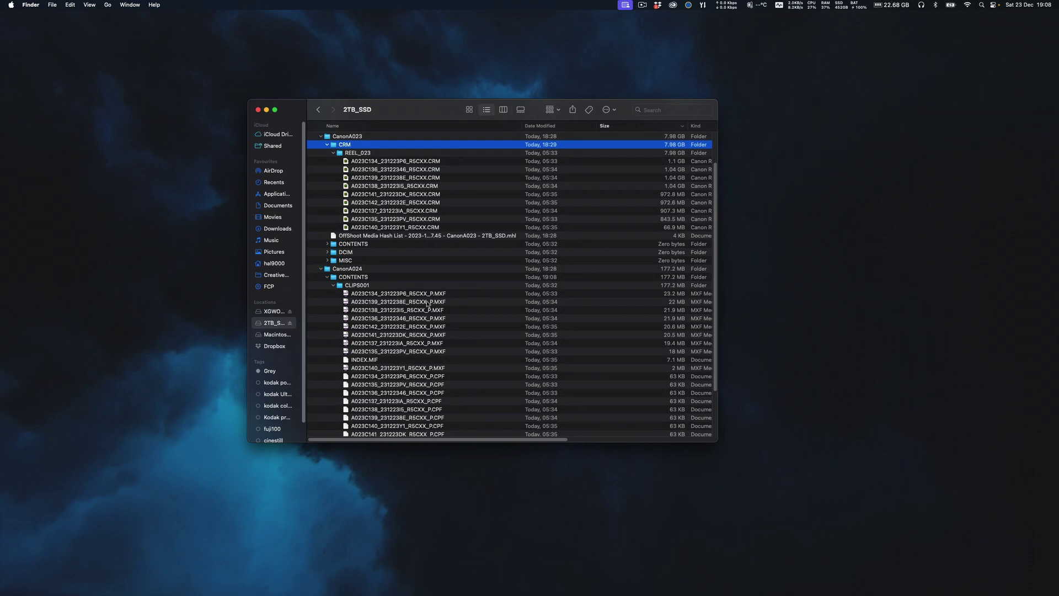
pyautogui.scroll(4, 428, 303)
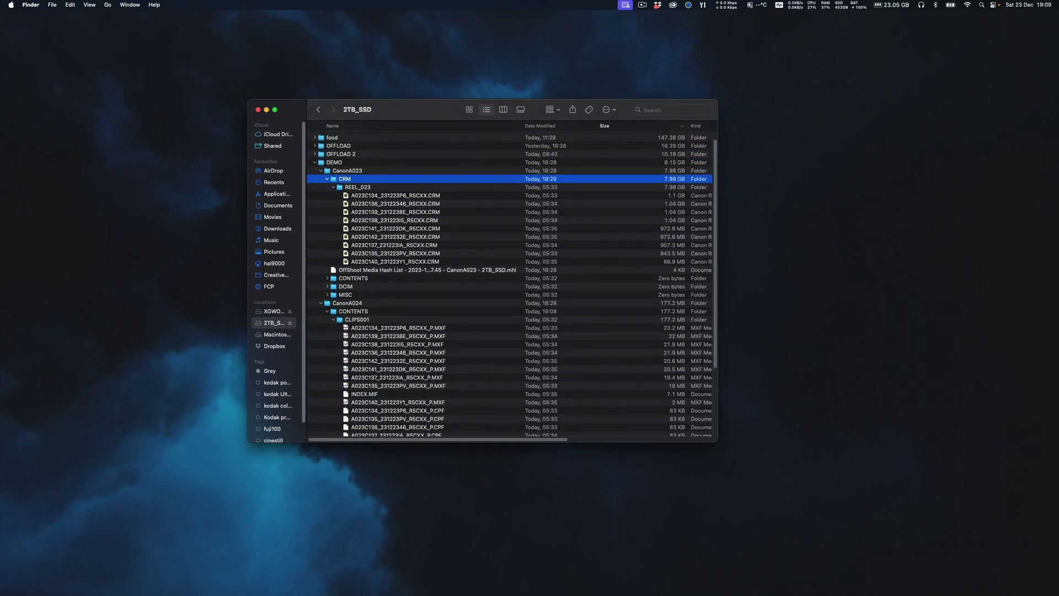
pyautogui.moveTo(582, 578)
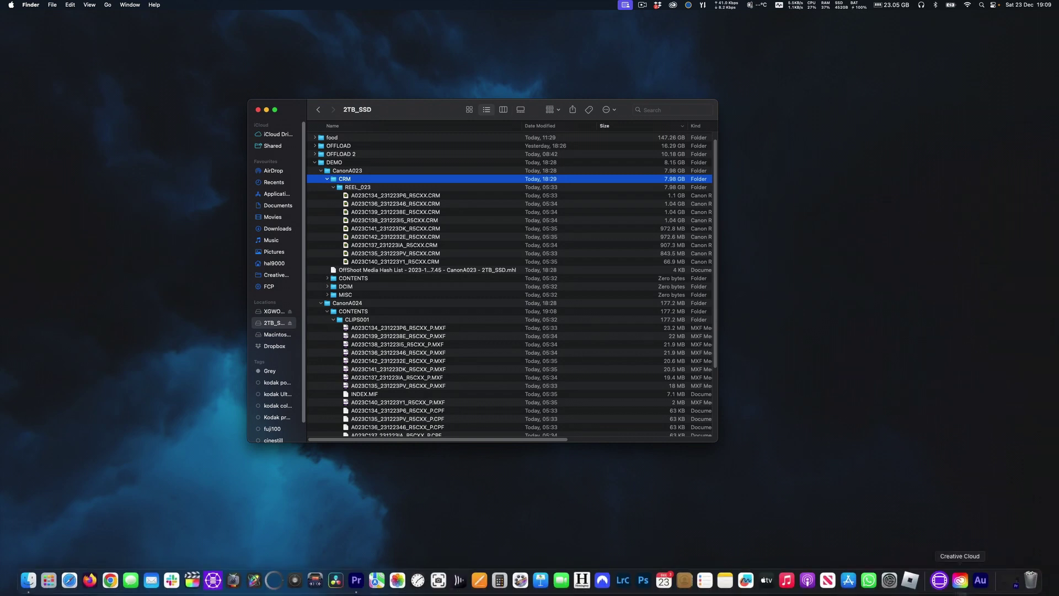
# Step: In Premiere Pro, import the CanonA023/CRM folder into the untitled project as a CRM bin
pyautogui.click(354, 580)
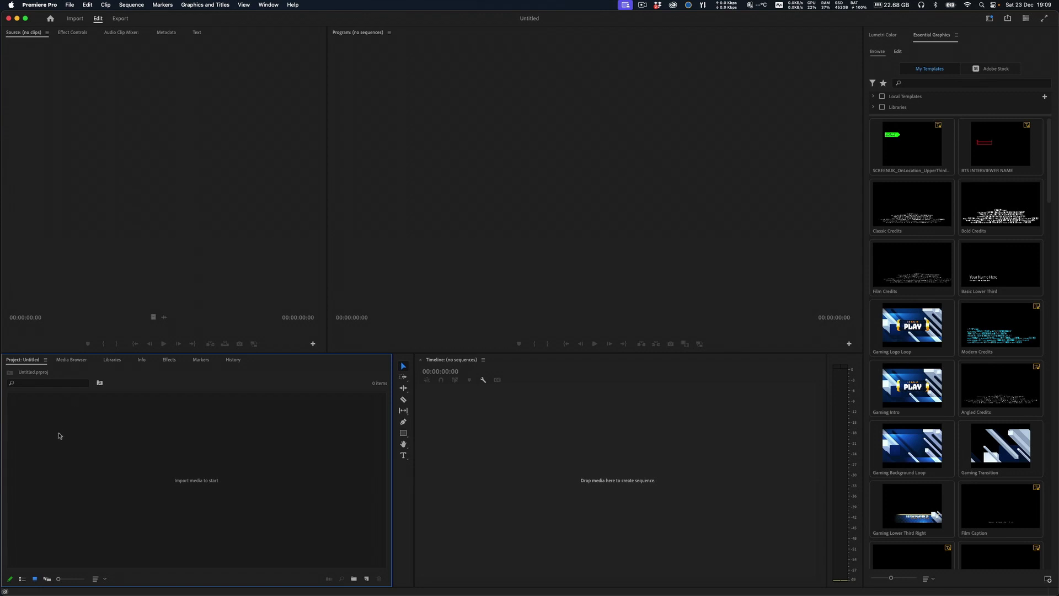
pyautogui.rightClick(60, 436)
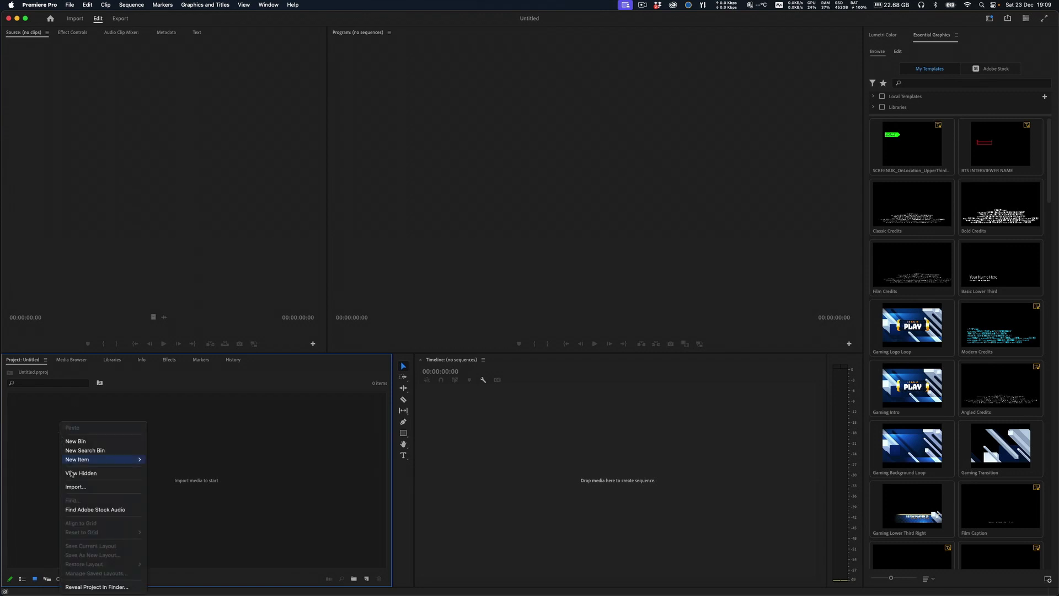
pyautogui.click(80, 487)
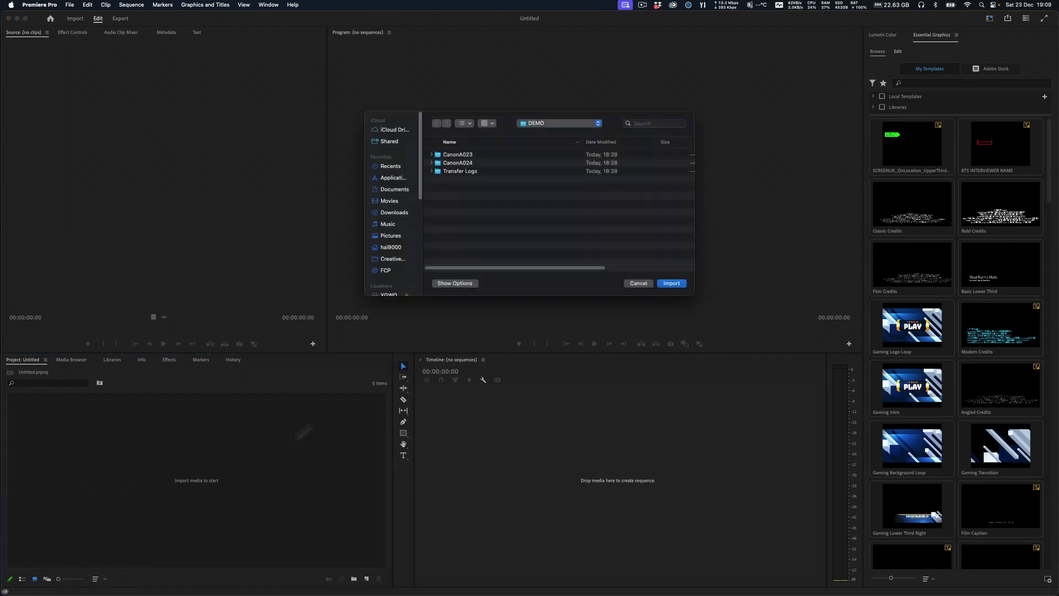
pyautogui.click(431, 155)
pyautogui.click(453, 172)
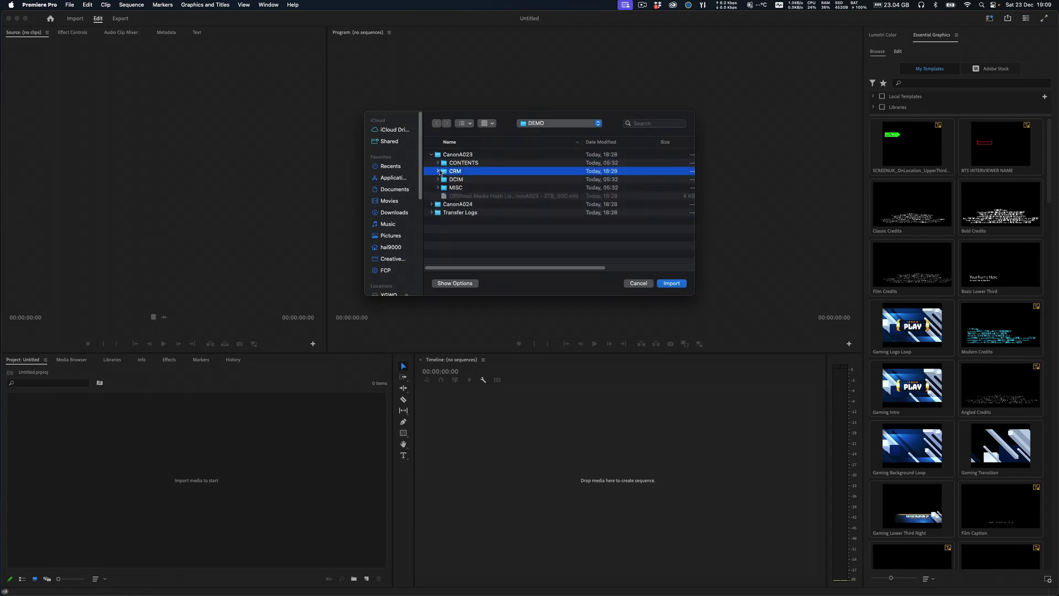
pyautogui.click(674, 286)
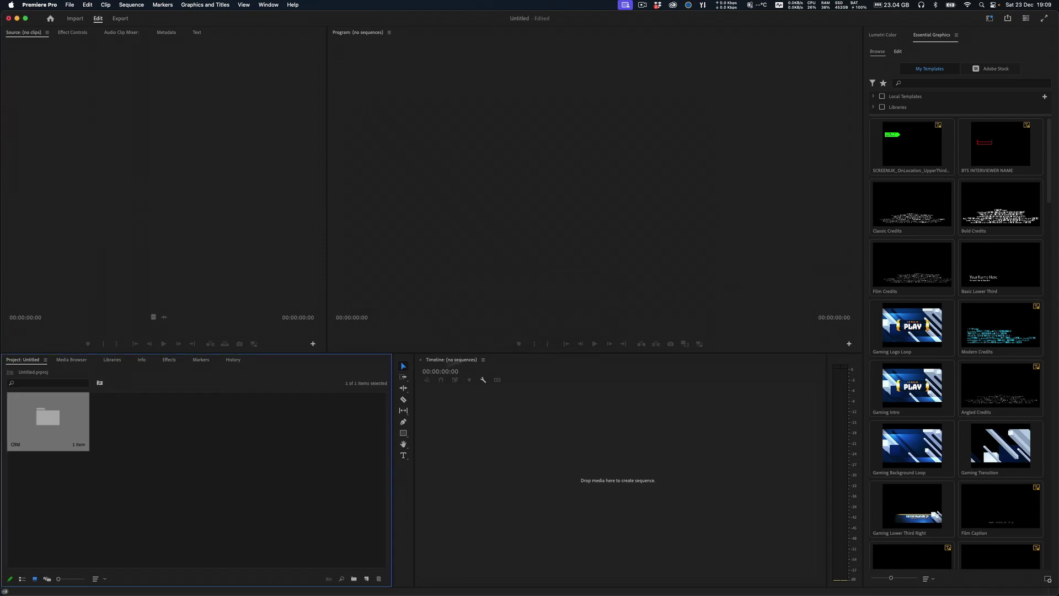
# Step: Open the CRM and REEL_023 bins, select all nine clips and bring up Proxy > Attach Proxies
pyautogui.doubleClick(52, 418)
pyautogui.doubleClick(52, 418)
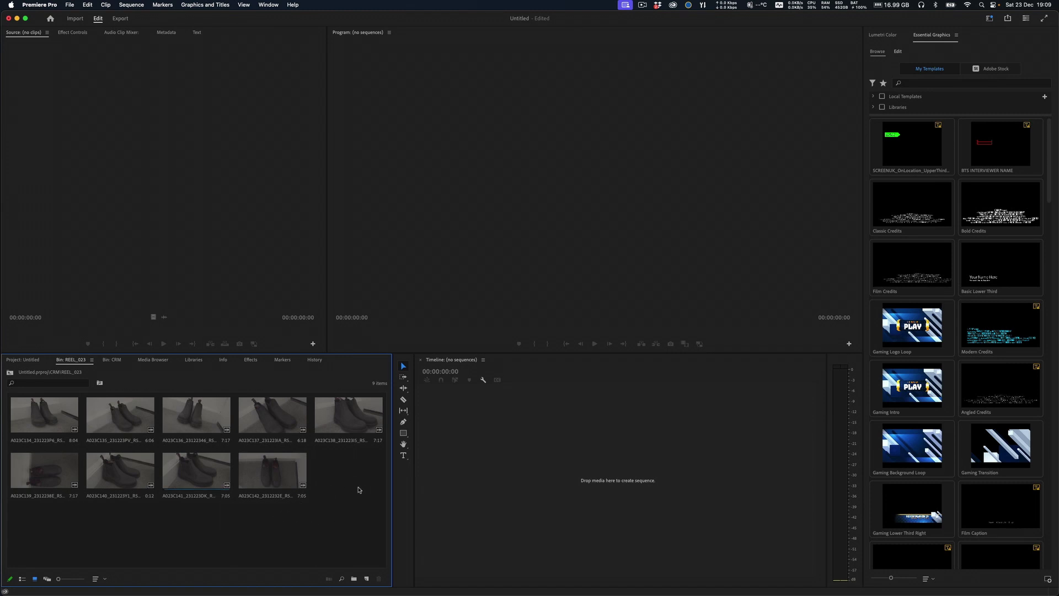
pyautogui.moveTo(358, 489); pyautogui.dragTo(51, 442)
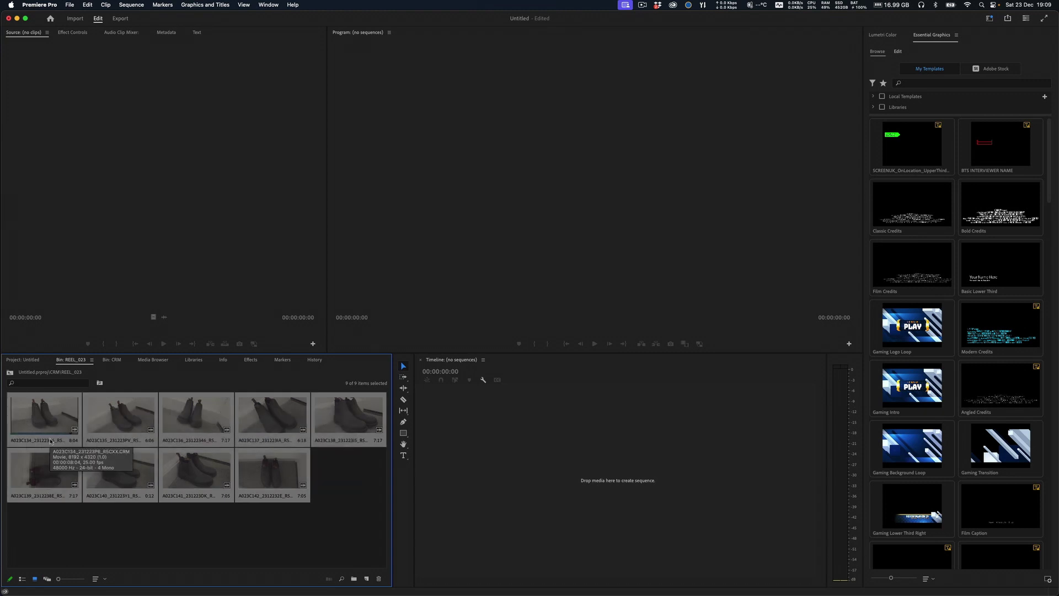
pyautogui.rightClick(50, 442)
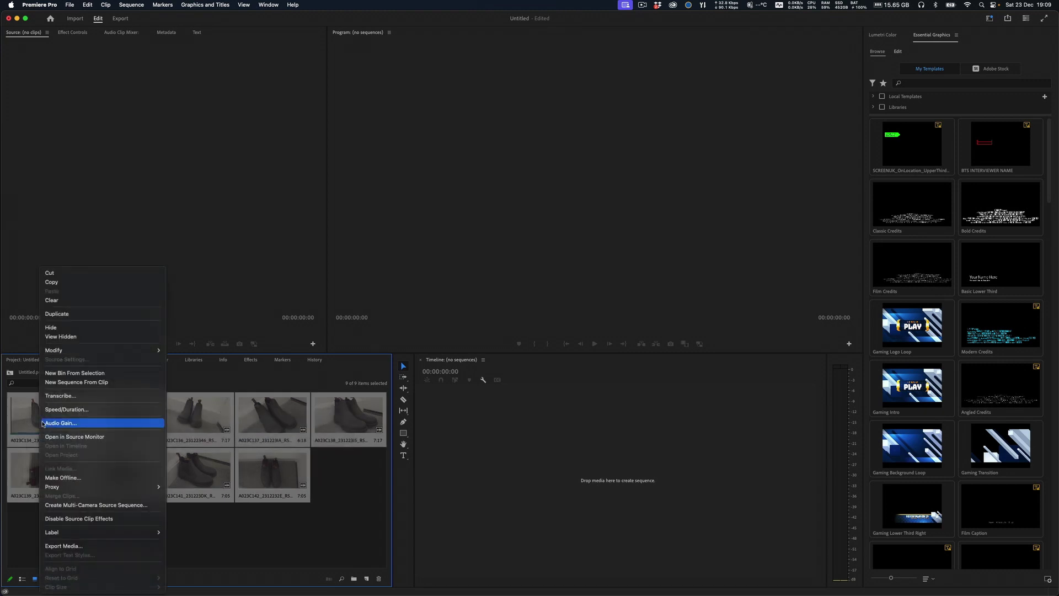
pyautogui.moveTo(65, 488)
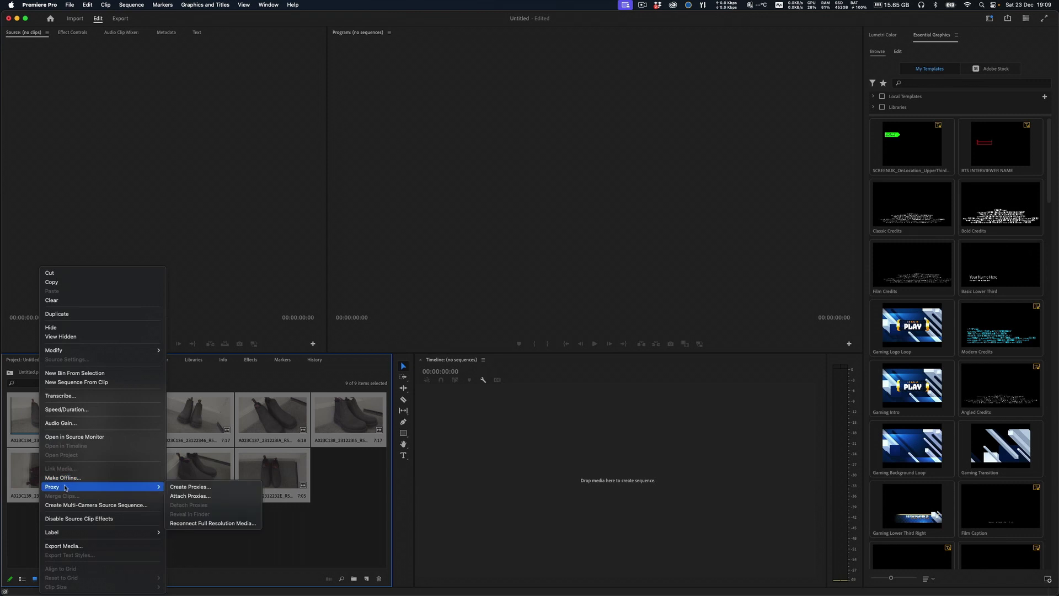
# Step: Attach proxies to all nine clips by searching CanonA024 > CONTENTS > CLIPS001 for matching files
pyautogui.click(190, 496)
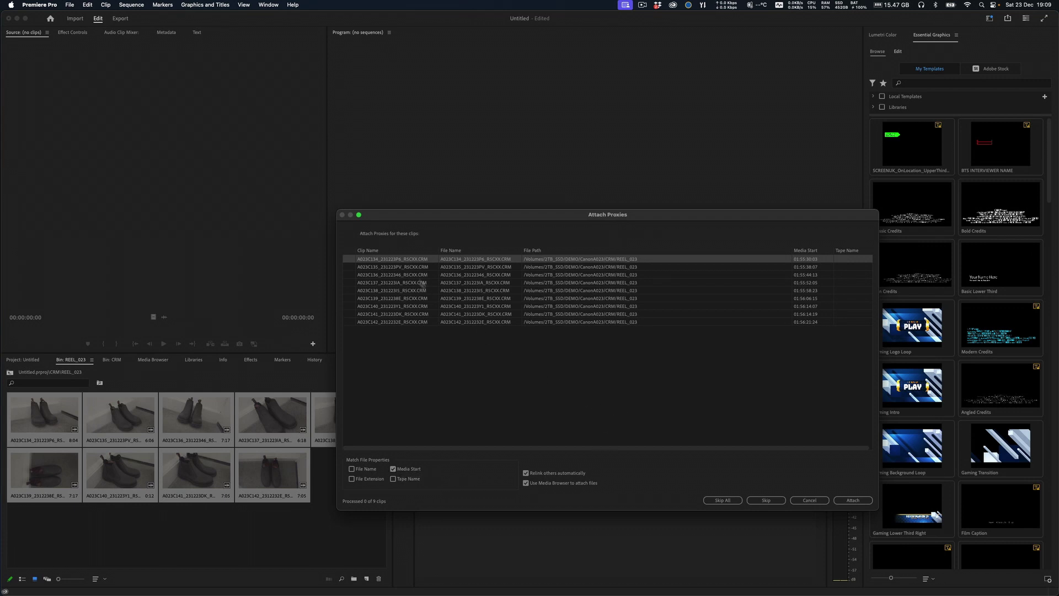
pyautogui.click(849, 501)
pyautogui.click(377, 373)
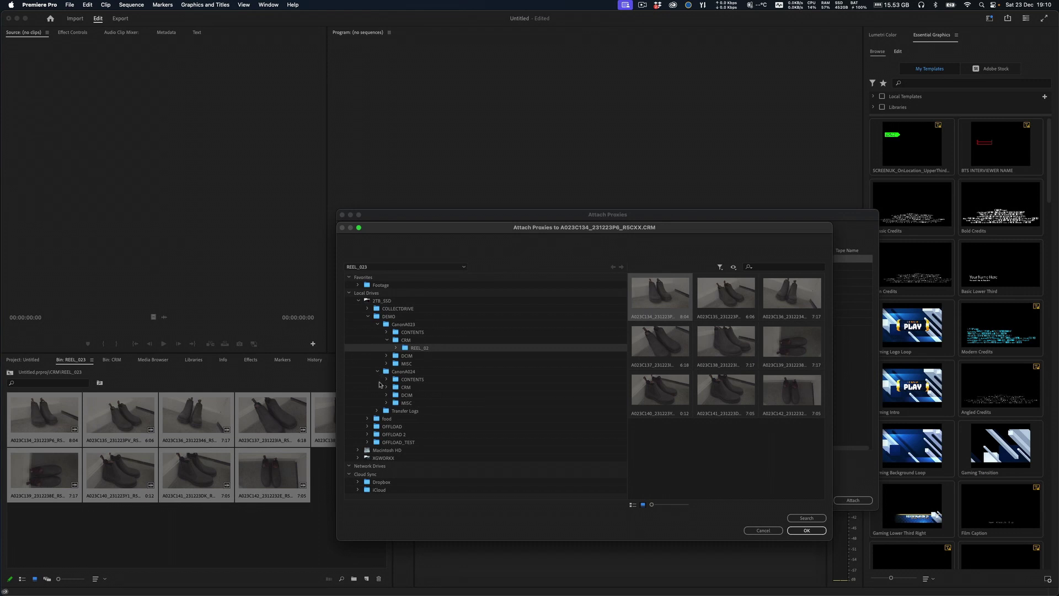
pyautogui.click(386, 379)
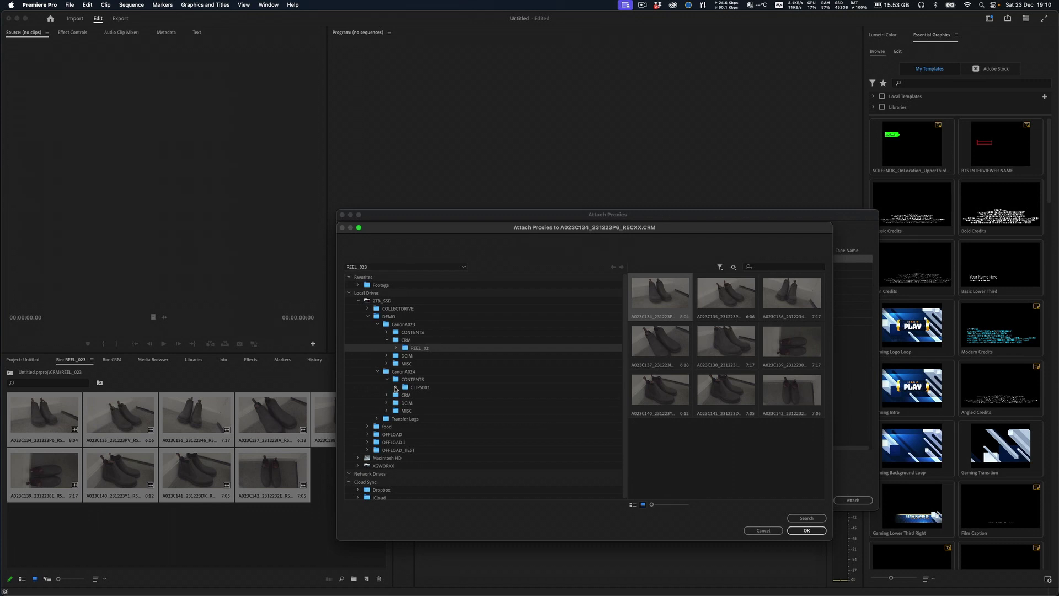
pyautogui.click(413, 389)
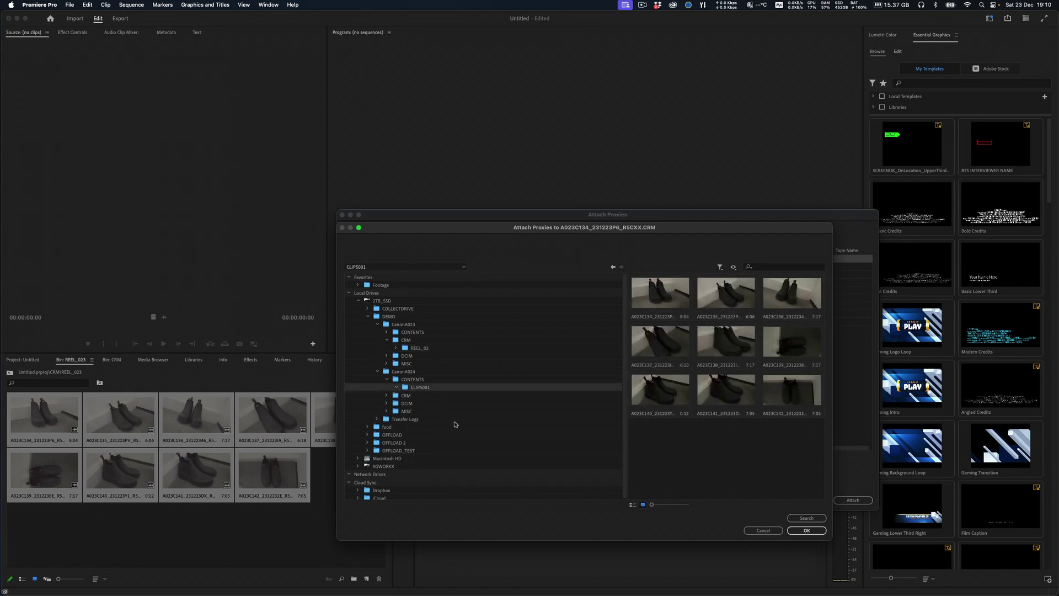
pyautogui.click(808, 519)
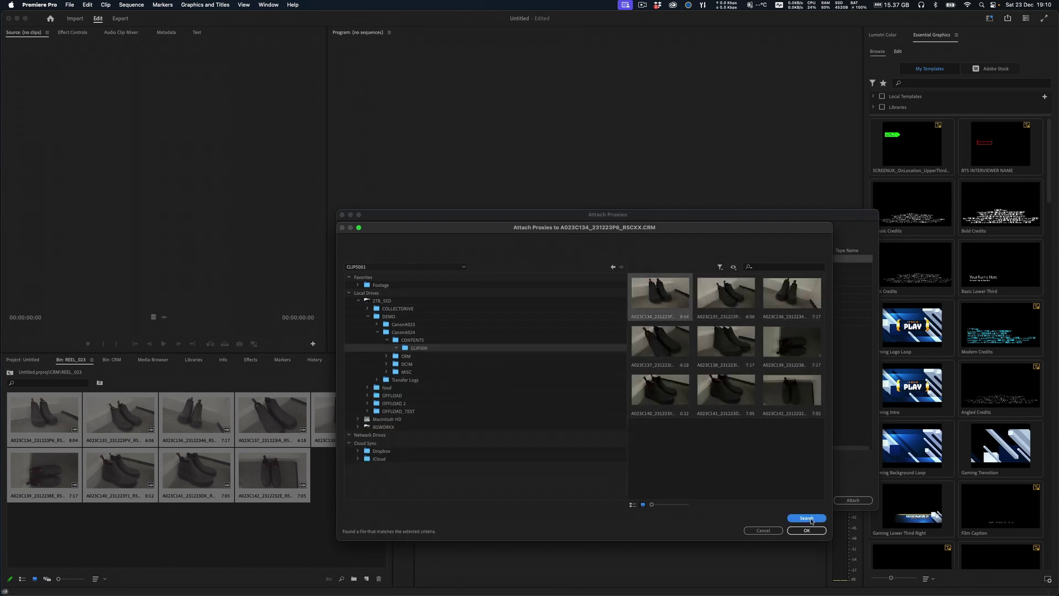
pyautogui.click(806, 530)
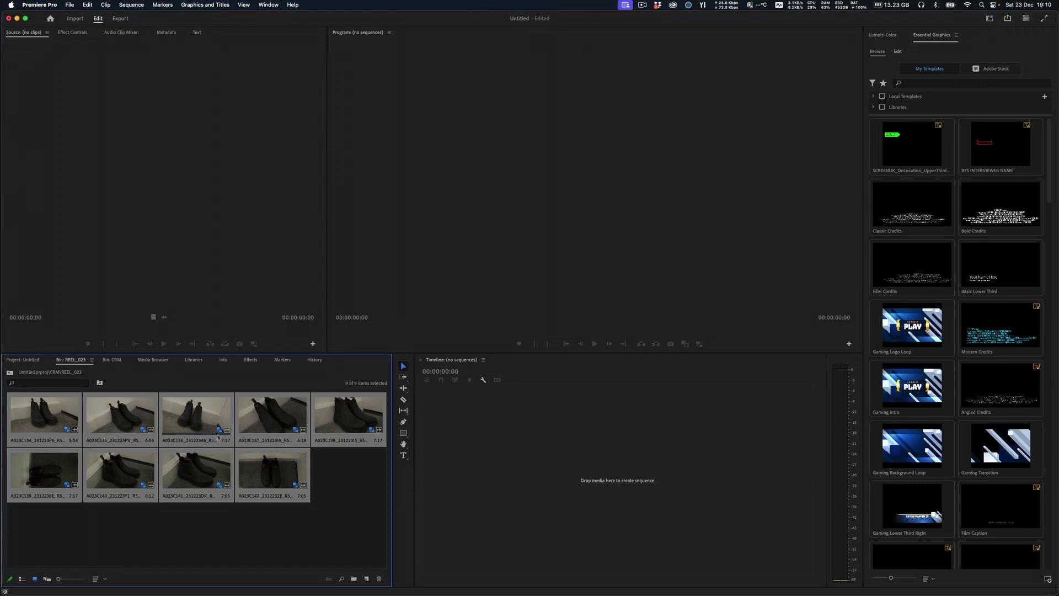
# Step: Create a new sequence from all nine REEL_023 clips and scrub its timeline to preview
pyautogui.moveTo(358, 510); pyautogui.dragTo(72, 437)
pyautogui.rightClick(42, 411)
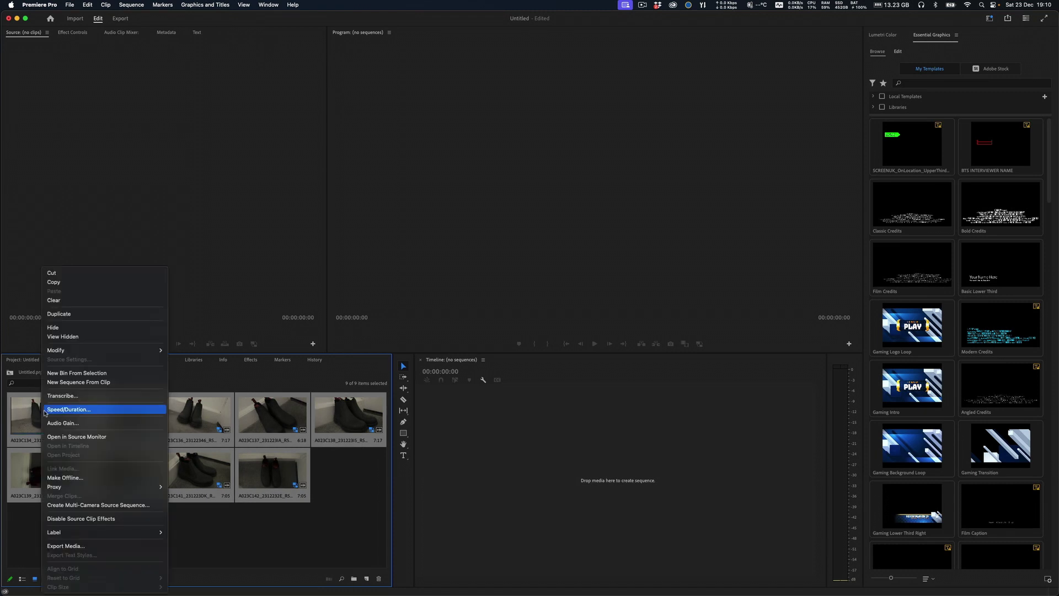
pyautogui.click(57, 383)
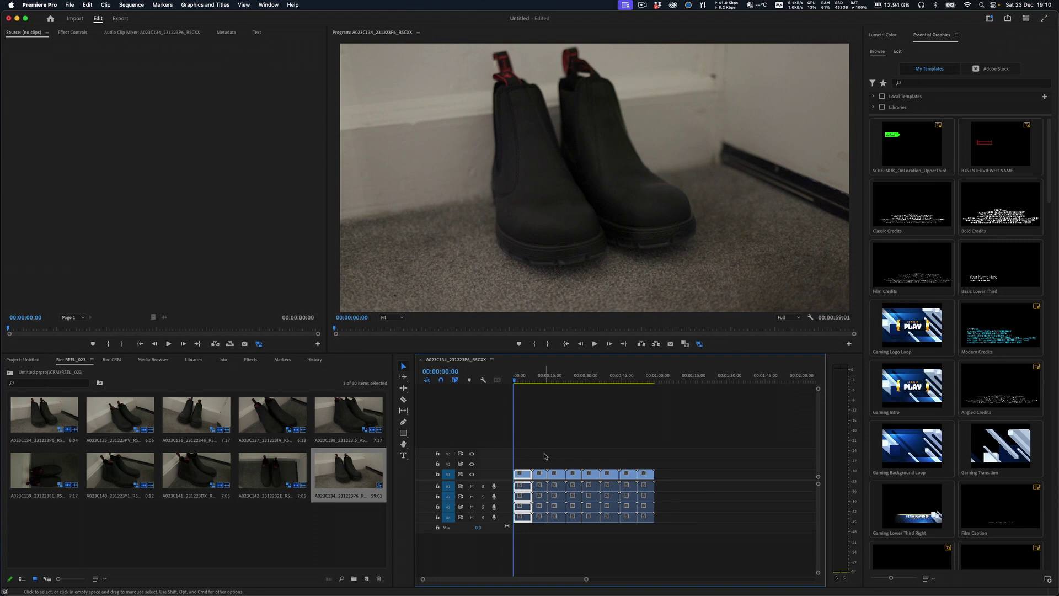
pyautogui.moveTo(521, 380); pyautogui.dragTo(523, 413)
# Step: Toggle proxies on the Program monitor three times, leaving proxy playback on, and scrub to compare
pyautogui.click(699, 344)
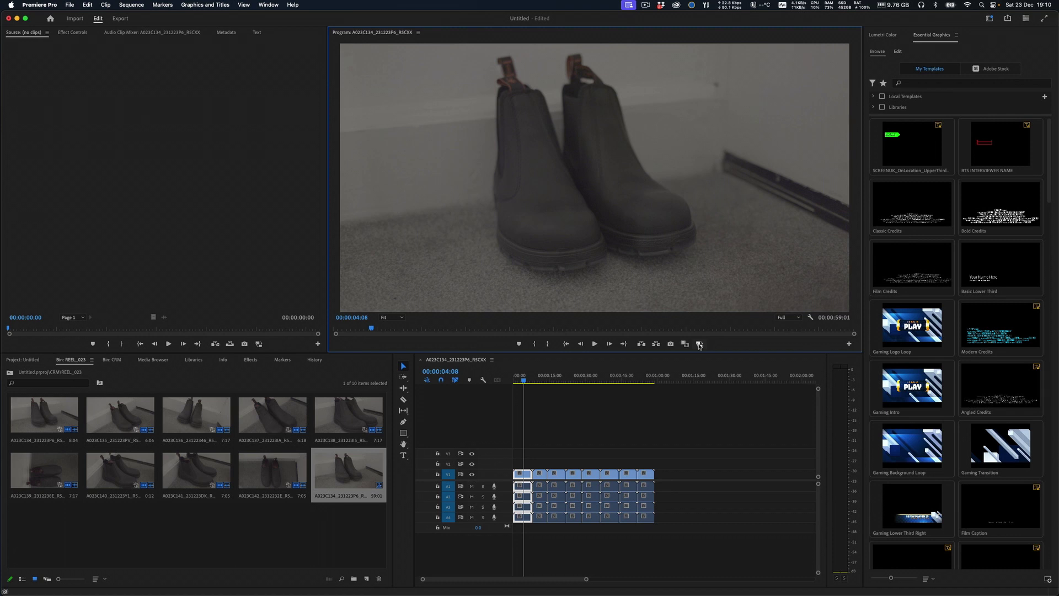
pyautogui.click(699, 343)
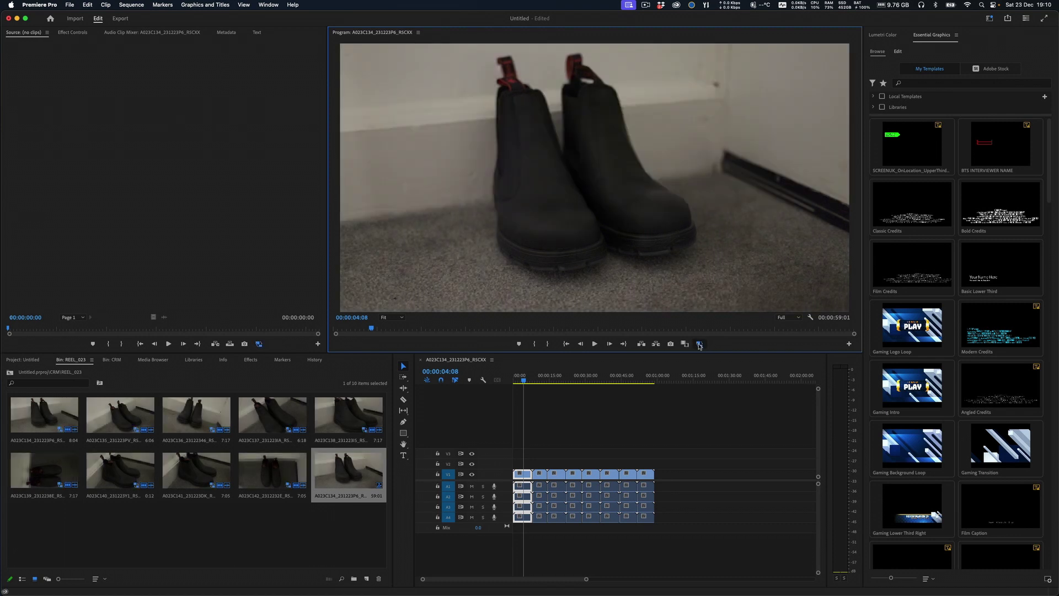
pyautogui.click(699, 343)
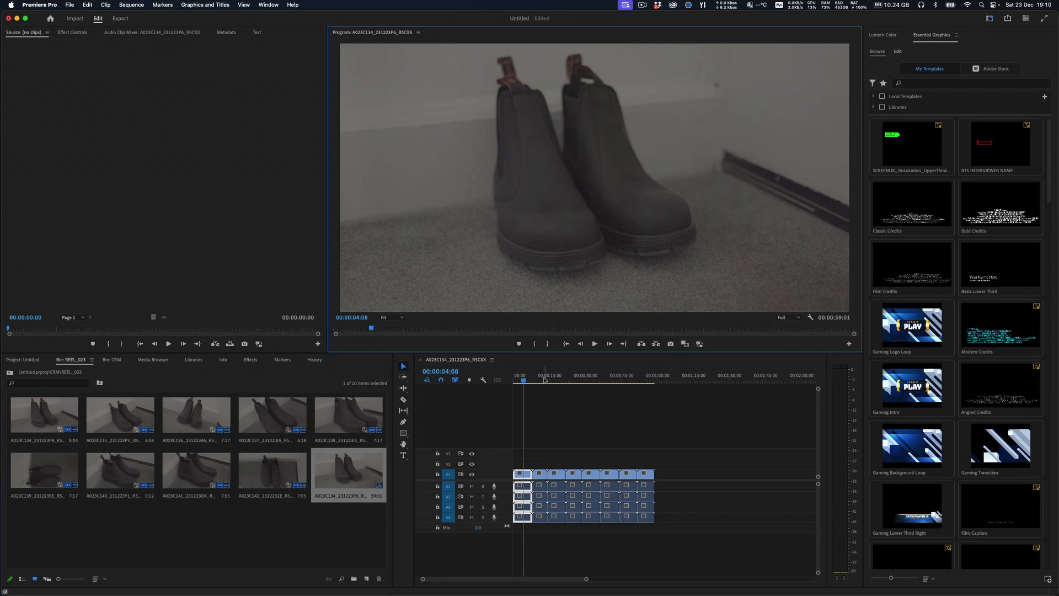
pyautogui.click(592, 380)
pyautogui.moveTo(599, 381); pyautogui.dragTo(517, 381)
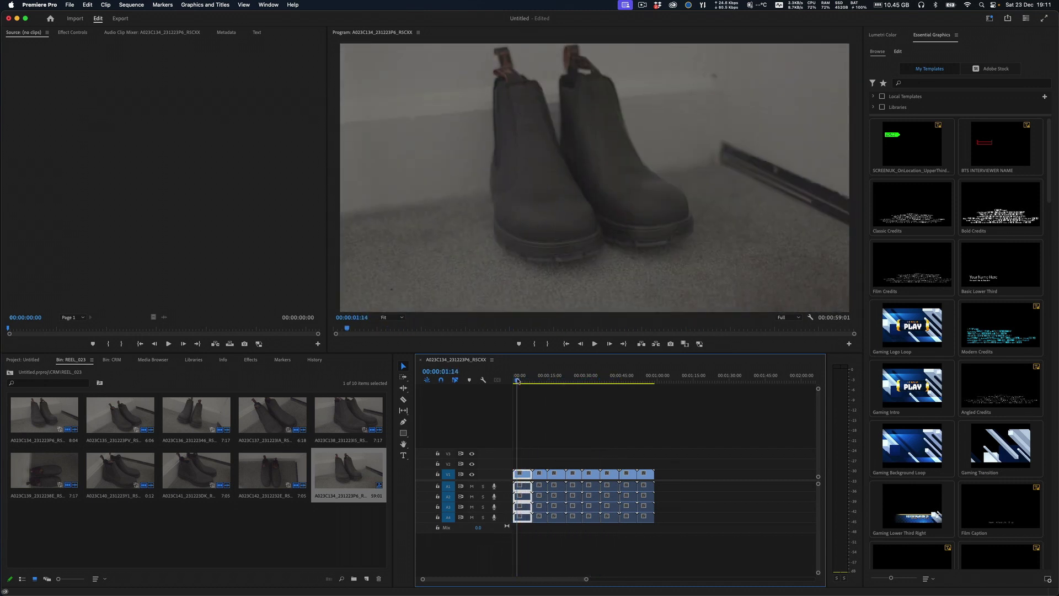
# Step: Toggle proxies once more, then select all ten REEL_023 items and delete them
pyautogui.click(699, 343)
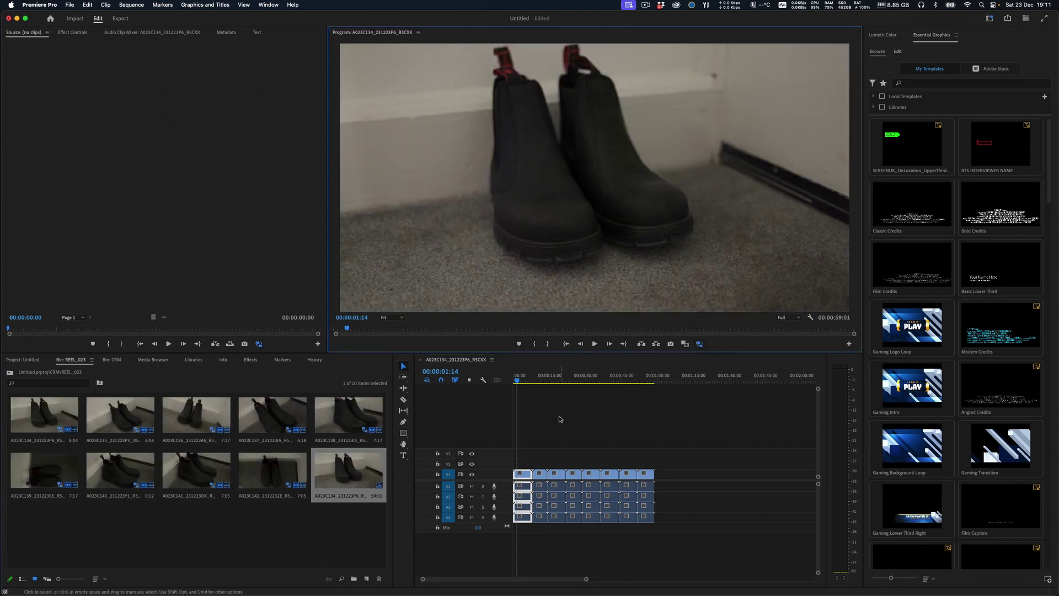
pyautogui.moveTo(353, 528); pyautogui.dragTo(51, 409)
pyautogui.press('Delete')
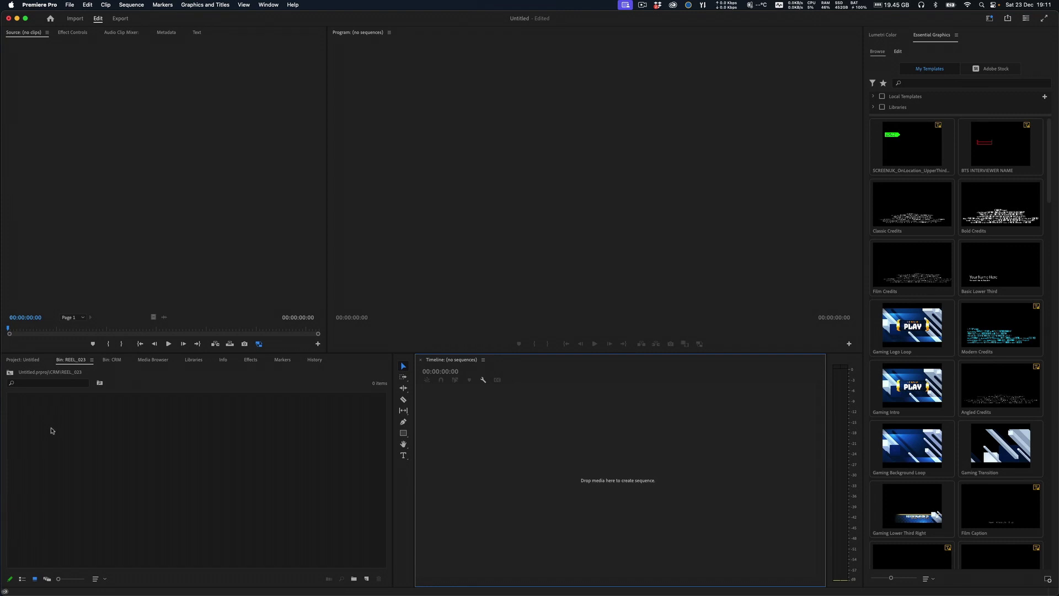
# Step: Import CanonA024/CONTENTS/CLIPS001, dismiss the failure message, and open the CLIPS001 bin
pyautogui.rightClick(51, 429)
pyautogui.click(79, 487)
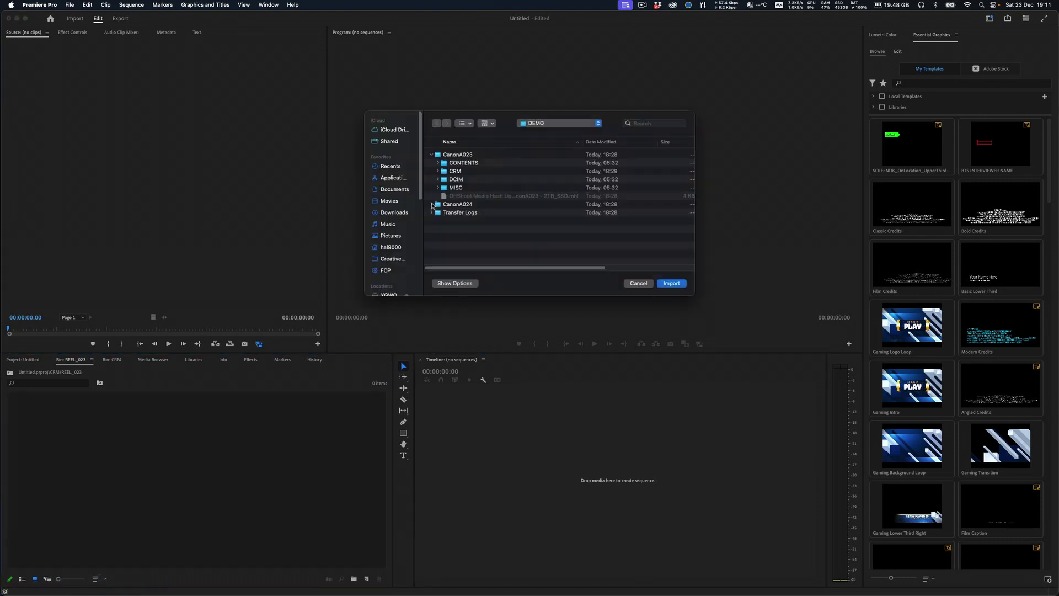
pyautogui.click(432, 204)
pyautogui.click(439, 213)
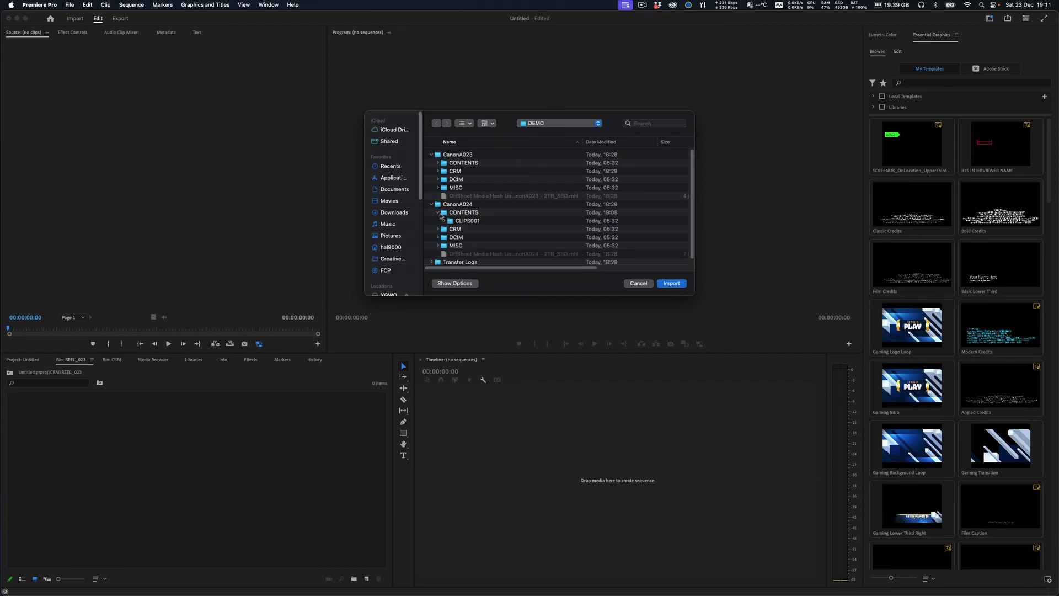
pyautogui.click(466, 222)
pyautogui.click(680, 283)
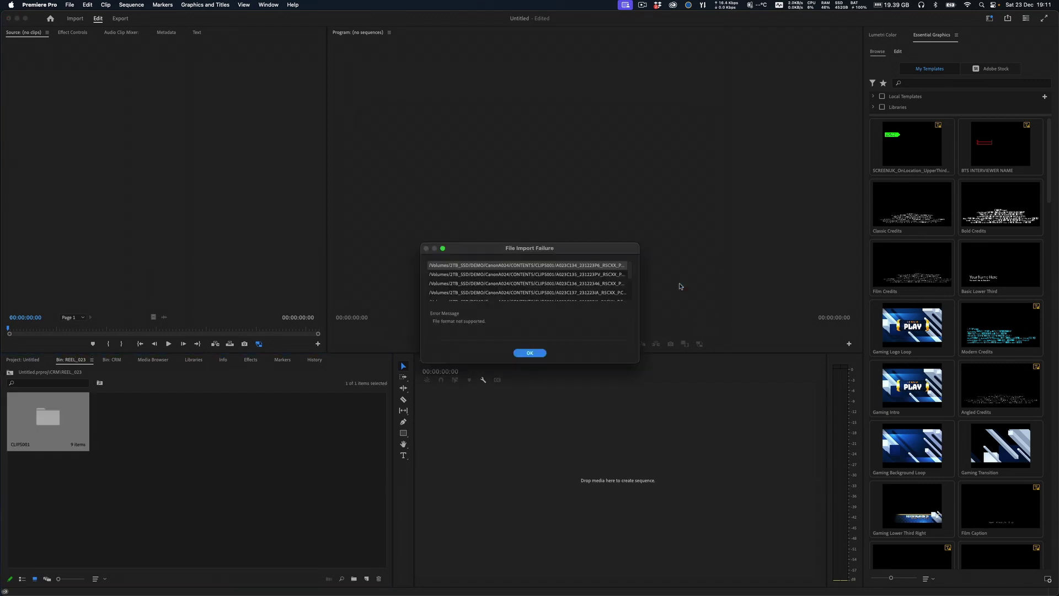
pyautogui.click(532, 353)
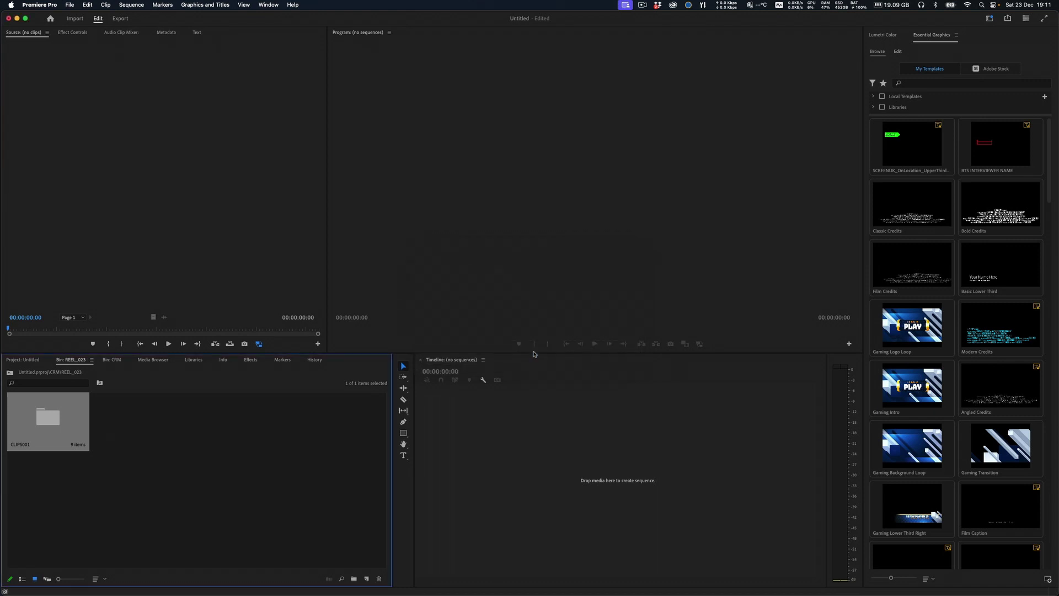
pyautogui.doubleClick(53, 418)
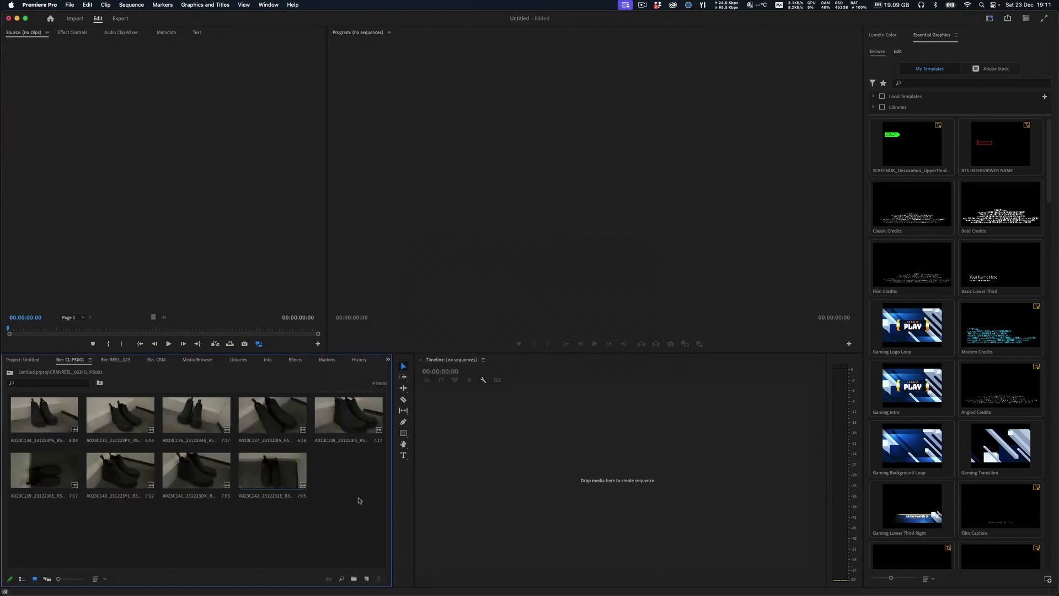
# Step: Create a new sequence from the nine CLIPS001 proxy clips and scrub through it
pyautogui.moveTo(361, 501); pyautogui.dragTo(49, 420)
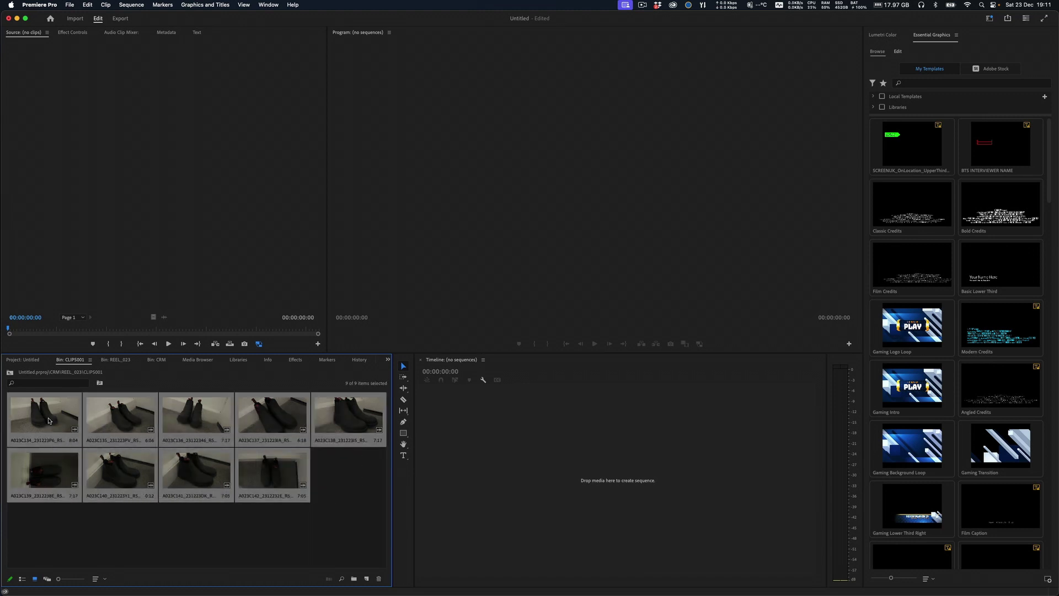
pyautogui.rightClick(50, 421)
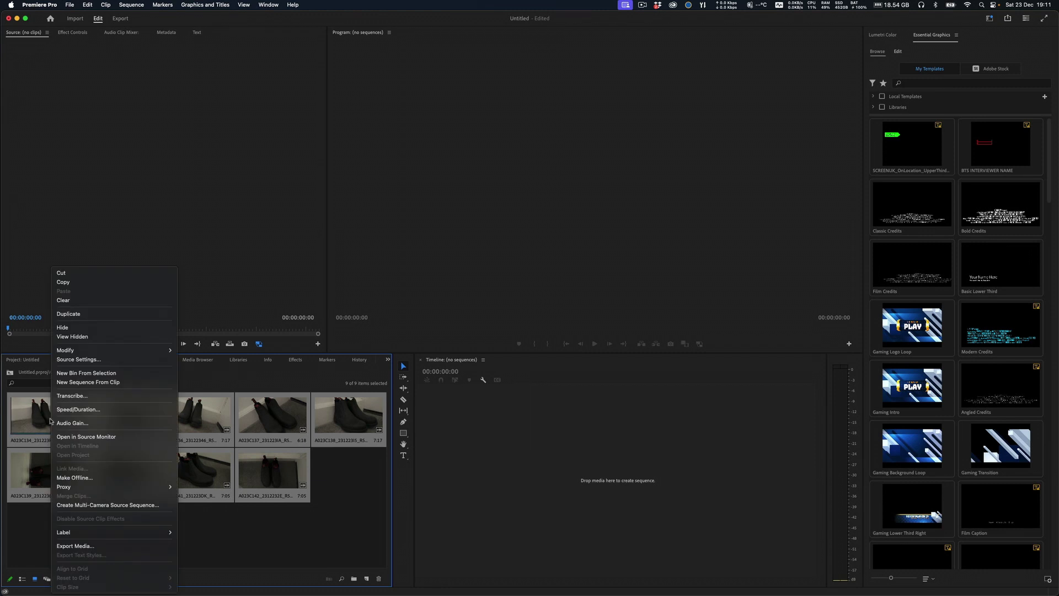
pyautogui.click(94, 382)
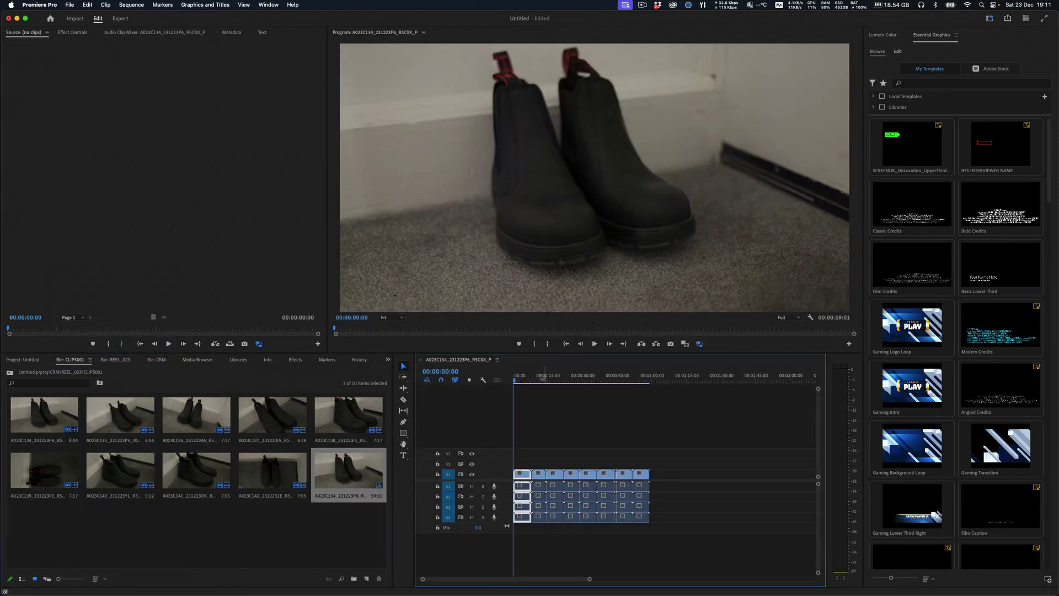
pyautogui.moveTo(529, 378)
pyautogui.mouseDown()
pyautogui.moveTo(518, 379)
pyautogui.moveTo(552, 378)
pyautogui.moveTo(524, 378)
pyautogui.mouseUp()
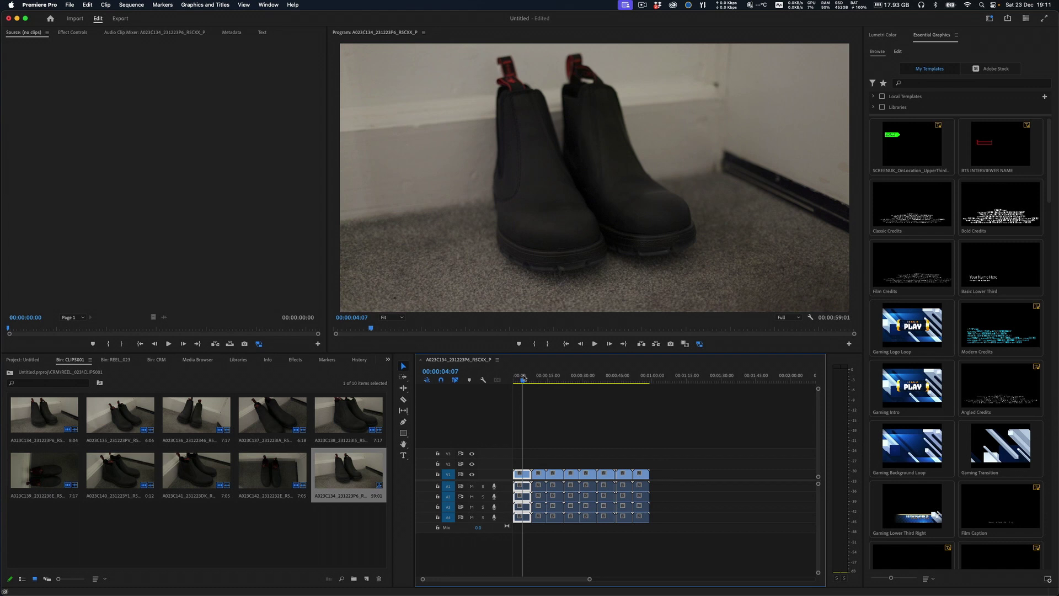
pyautogui.moveTo(523, 379)
pyautogui.mouseDown()
pyautogui.moveTo(620, 379)
pyautogui.moveTo(518, 379)
pyautogui.mouseUp()
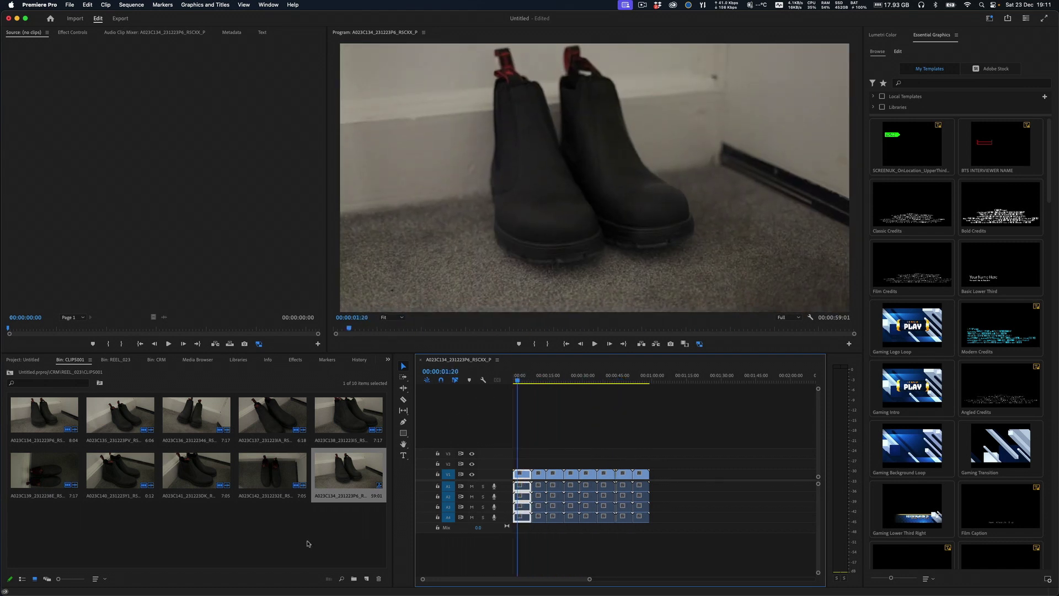
# Step: Move the playhead back near the start and select all ten items in the CLIPS001 bin
pyautogui.click(314, 536)
pyautogui.moveTo(286, 538); pyautogui.dragTo(272, 429)
pyautogui.moveTo(356, 522); pyautogui.dragTo(56, 418)
# Step: Open Proxy > Reconnect Full Resolution Media for the nine selected CLIPS001 proxy clips
pyautogui.rightClick(56, 418)
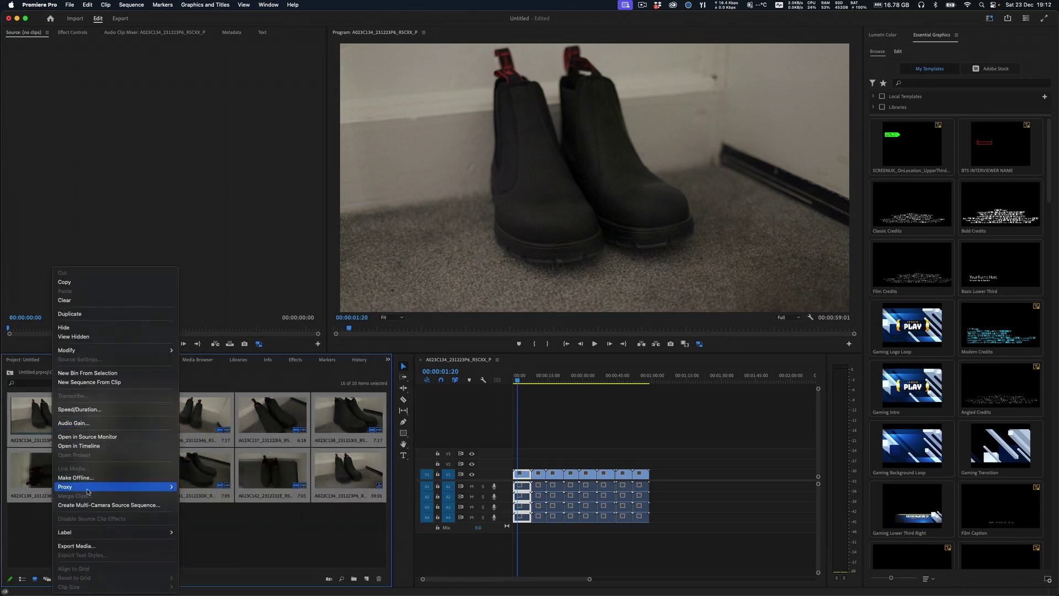
pyautogui.moveTo(88, 490)
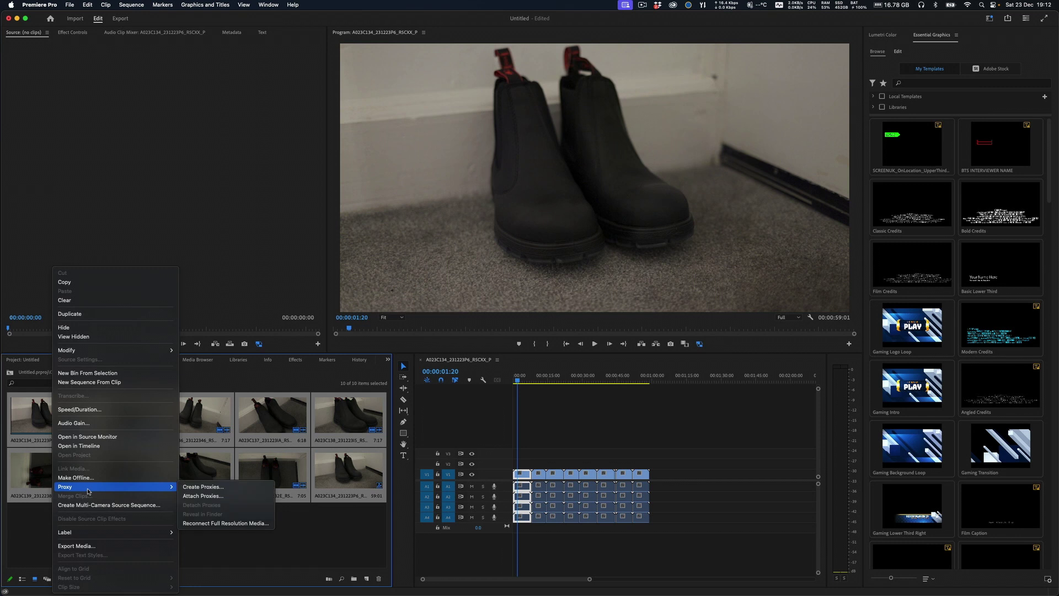
pyautogui.click(214, 523)
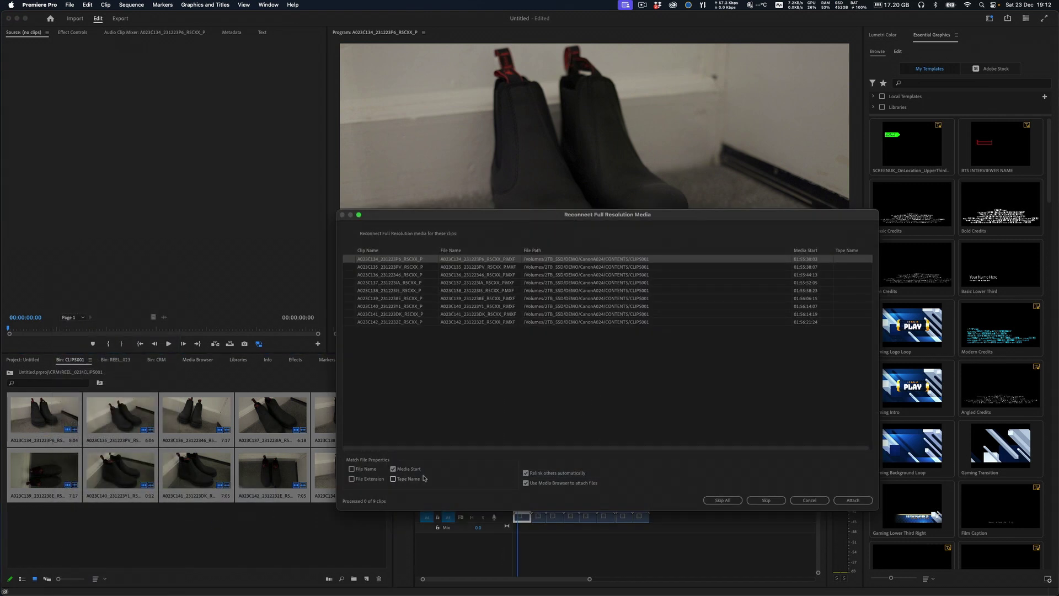
# Step: Attach the proxies to master A023C134, found by searching CanonA023/CRM/REEL_023
pyautogui.click(853, 499)
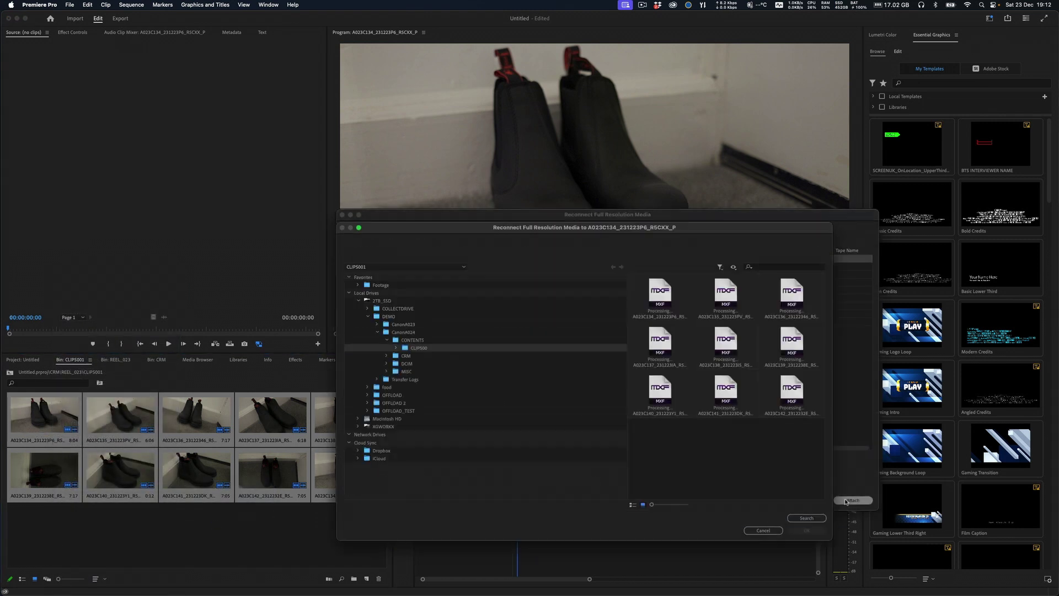
pyautogui.click(397, 325)
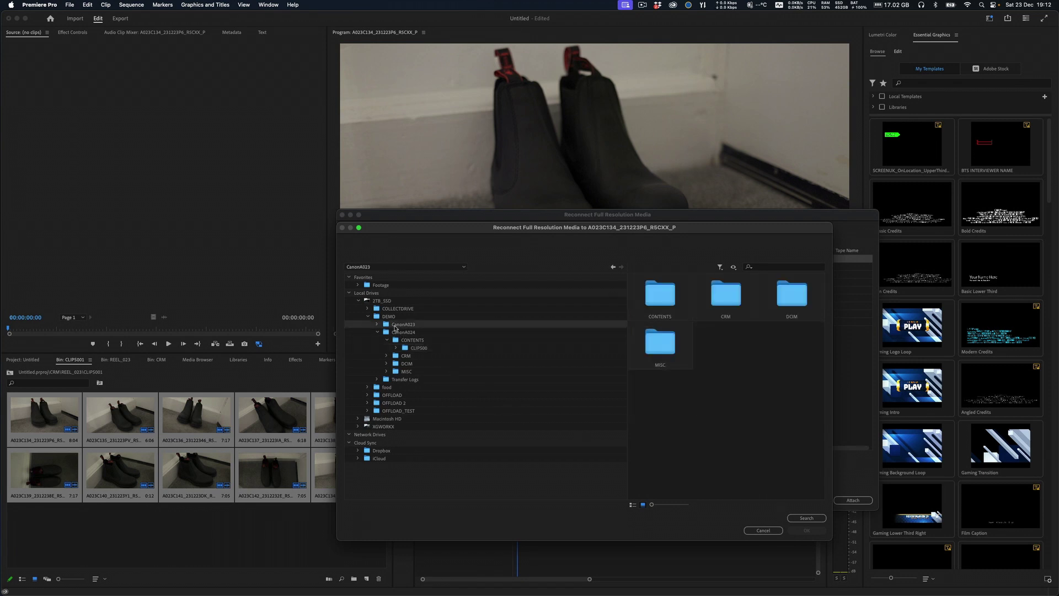
pyautogui.doubleClick(720, 309)
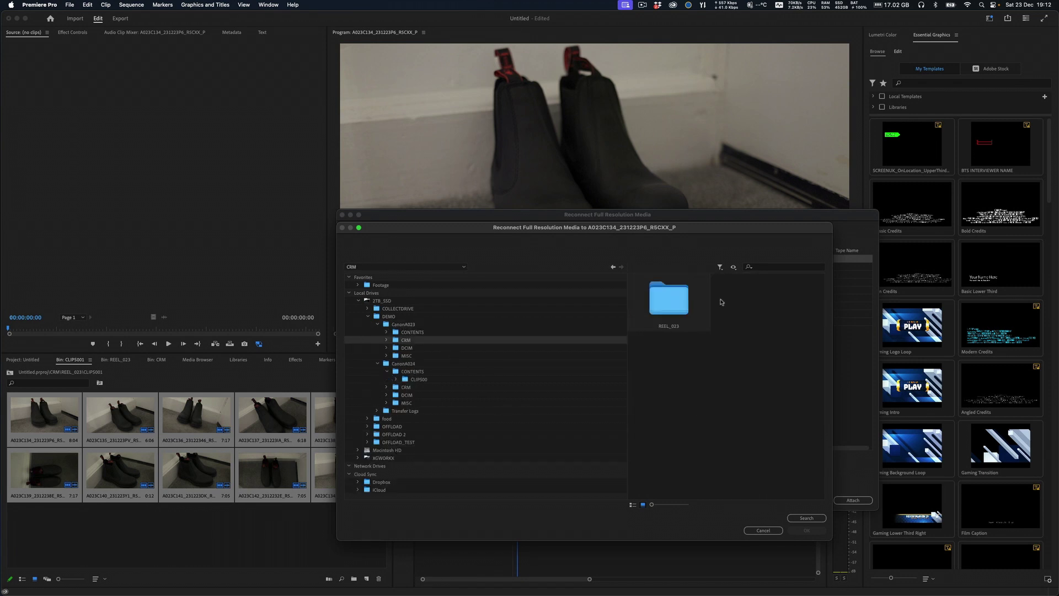
pyautogui.doubleClick(667, 307)
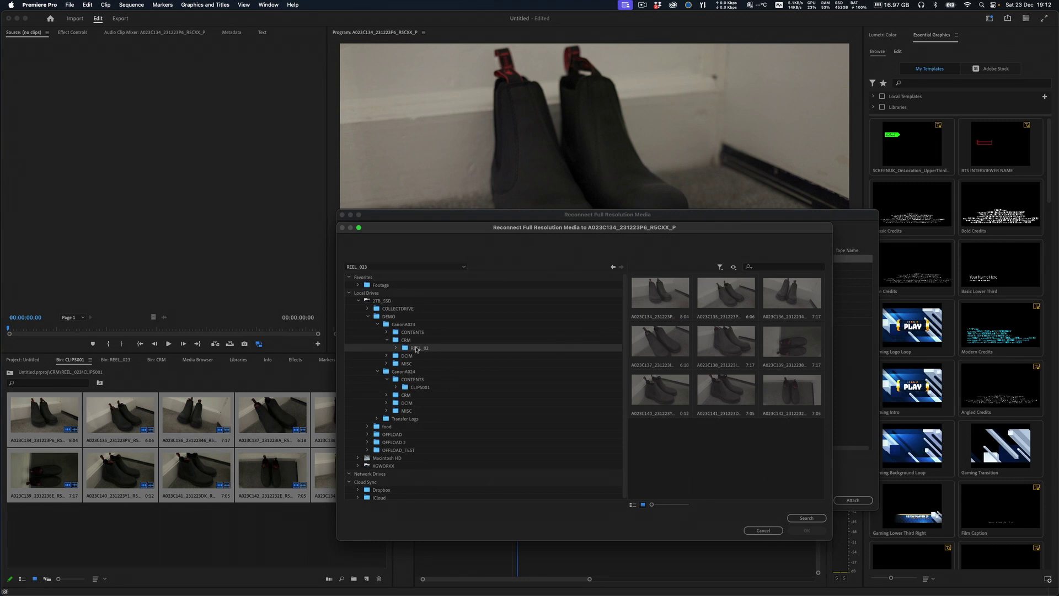
pyautogui.click(806, 517)
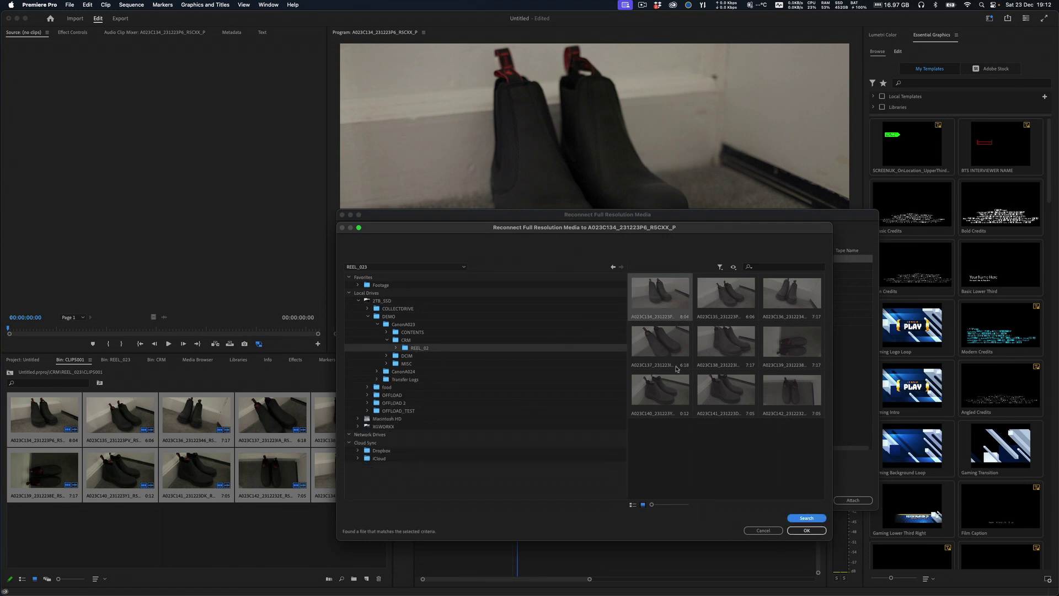
pyautogui.click(805, 530)
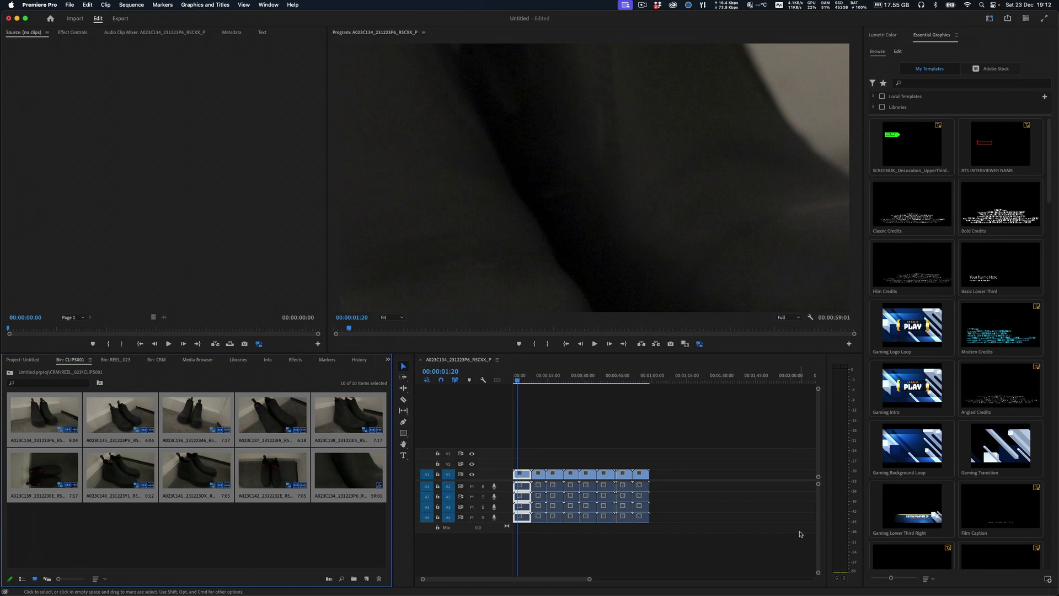
# Step: Check the sequence's 2048×1080 frame in Sequence Settings and cancel without changes
pyautogui.click(139, 3)
pyautogui.click(139, 5)
pyautogui.click(352, 522)
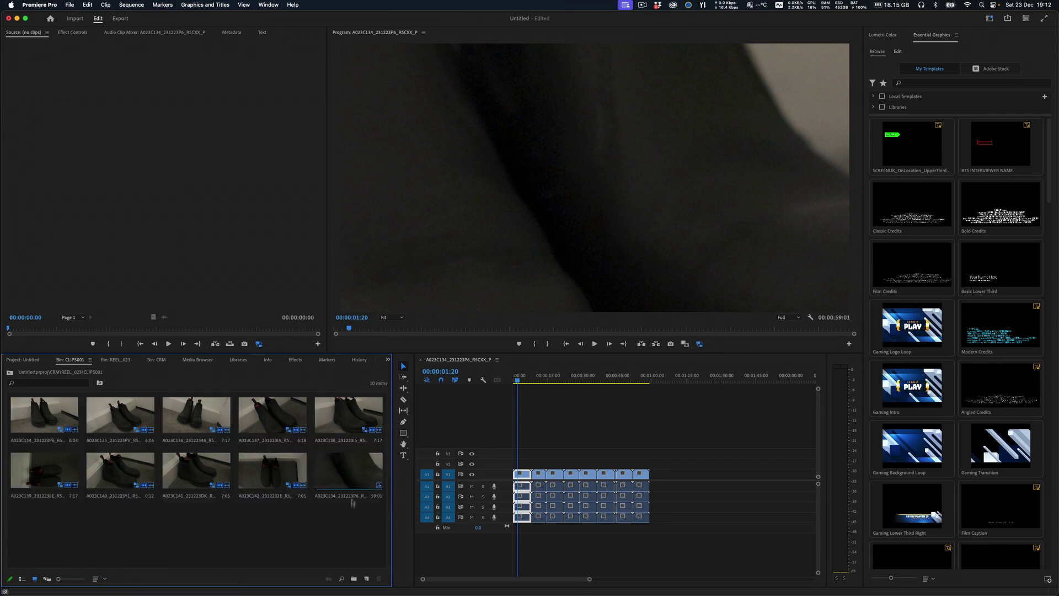
pyautogui.click(347, 479)
pyautogui.click(125, 4)
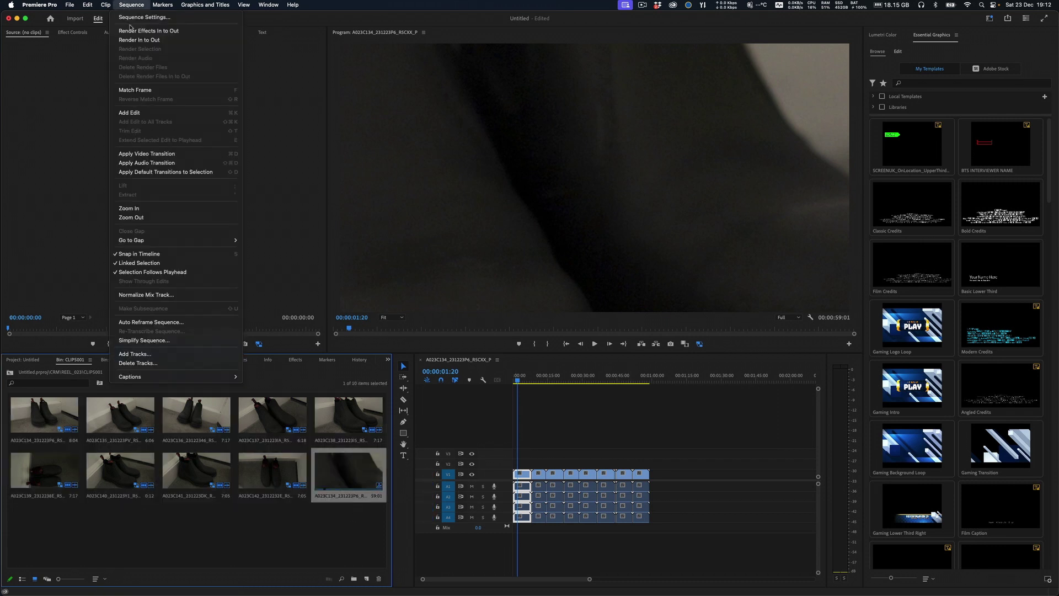
pyautogui.click(136, 17)
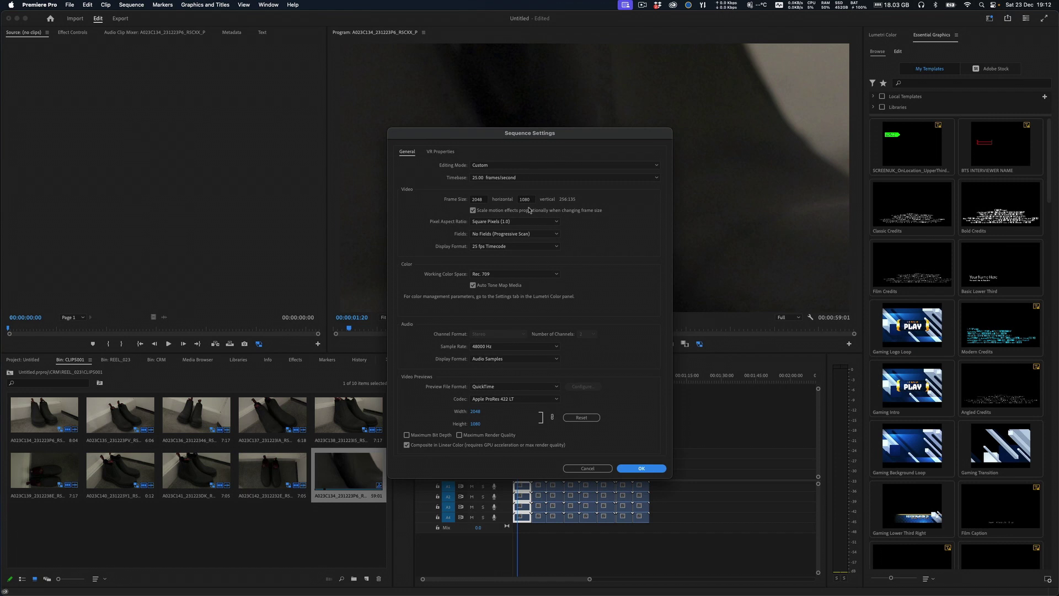
pyautogui.click(593, 468)
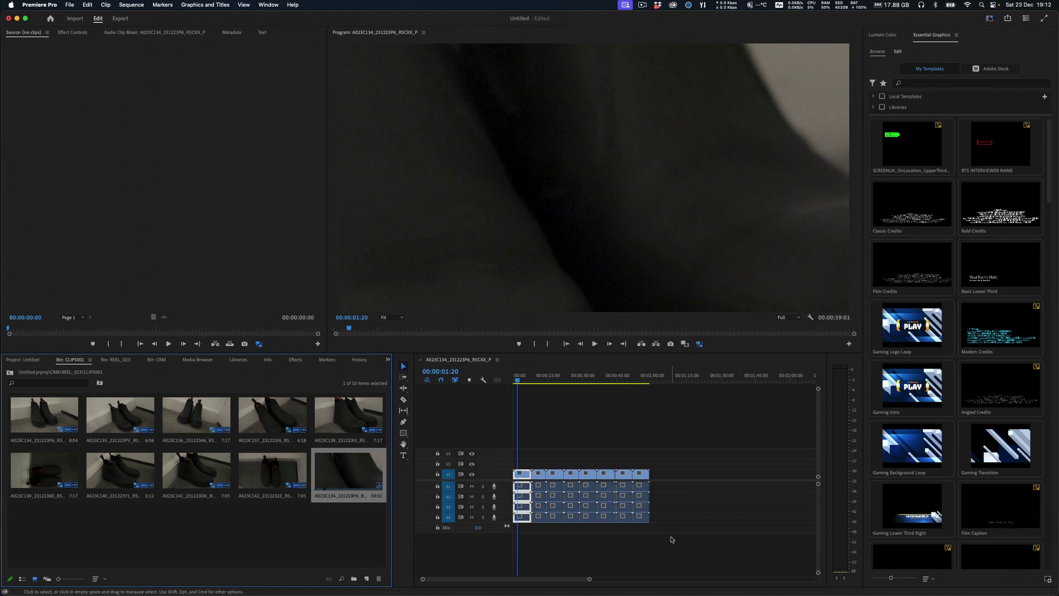
# Step: Marquee-select all timeline clips and apply Set to Frame Size
pyautogui.moveTo(671, 539); pyautogui.dragTo(523, 459)
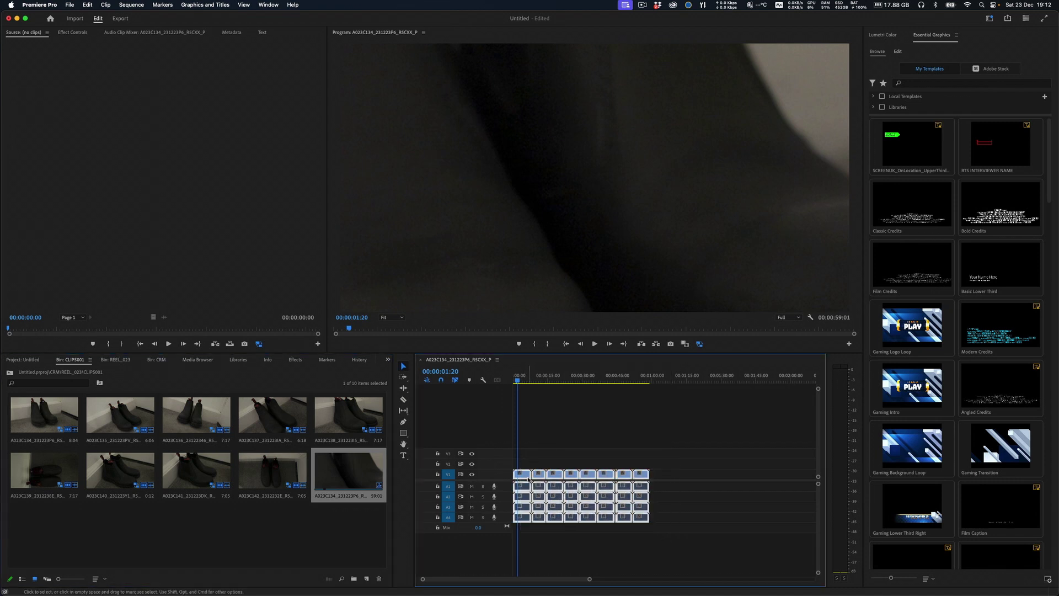
pyautogui.rightClick(526, 475)
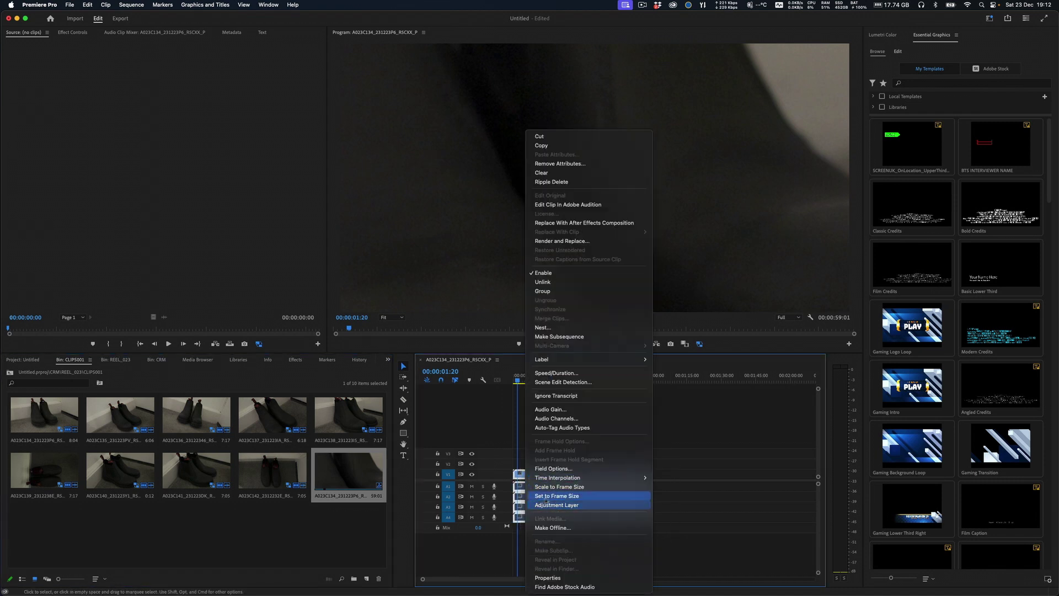
pyautogui.click(550, 496)
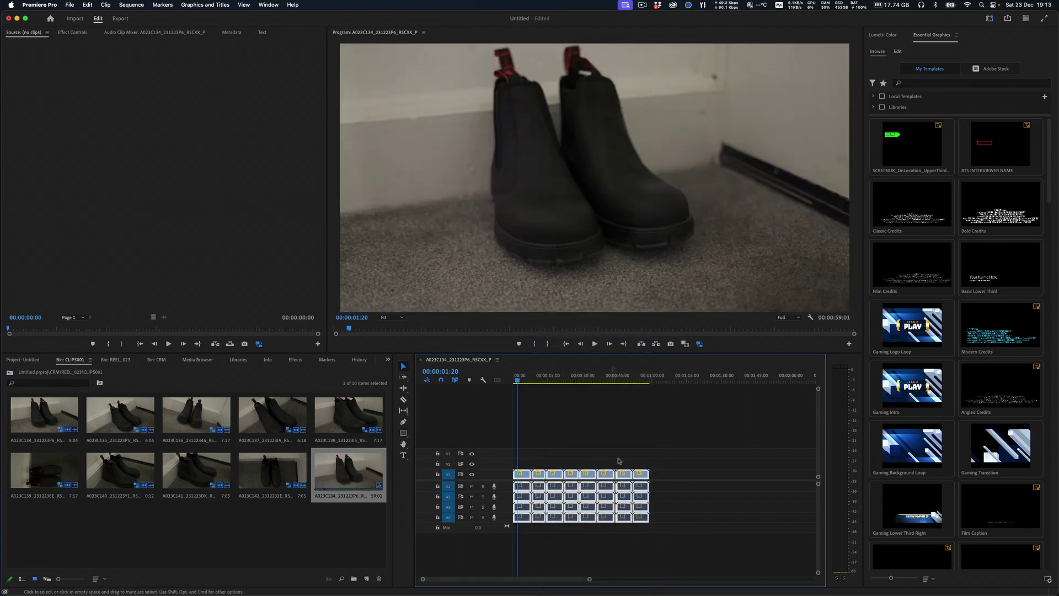
# Step: Toggle Proxies repeatedly in the Program monitor, finishing with proxy playback switched on
pyautogui.click(699, 344)
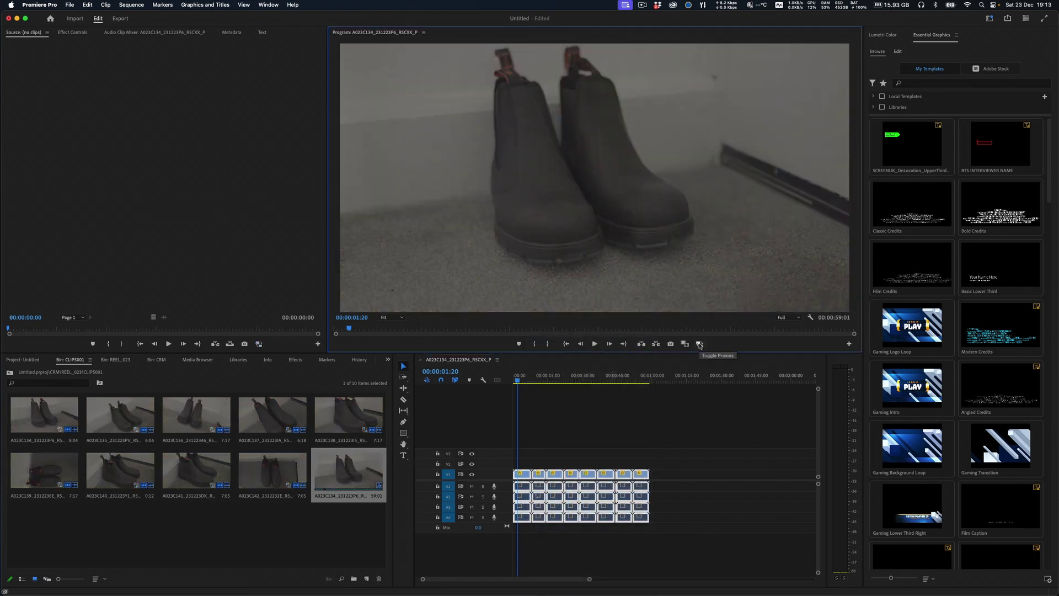
pyautogui.click(699, 343)
pyautogui.click(699, 344)
pyautogui.click(699, 344)
pyautogui.click(699, 344)
pyautogui.click(699, 343)
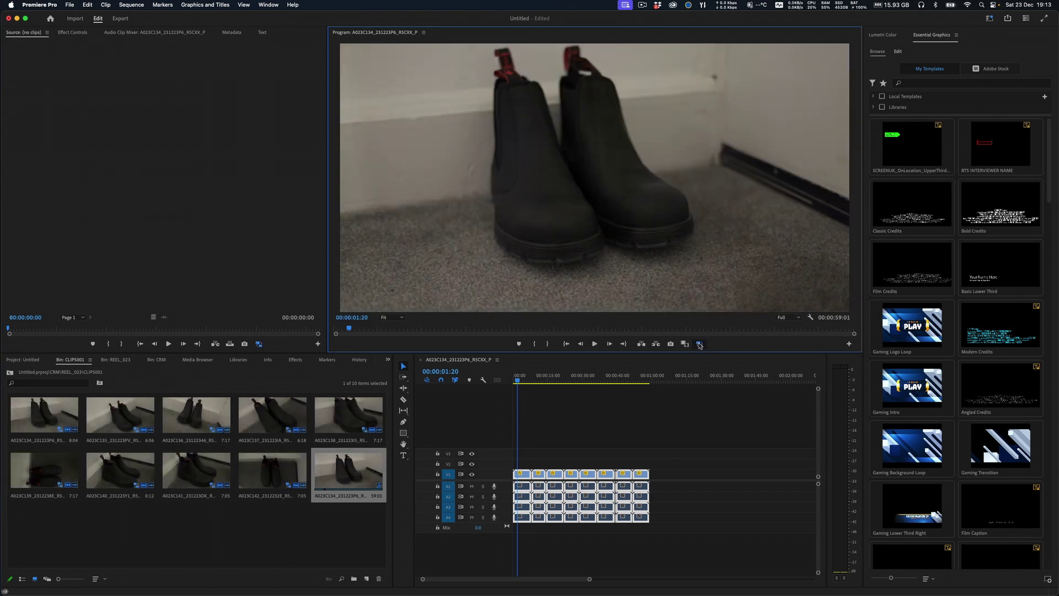
pyautogui.click(699, 343)
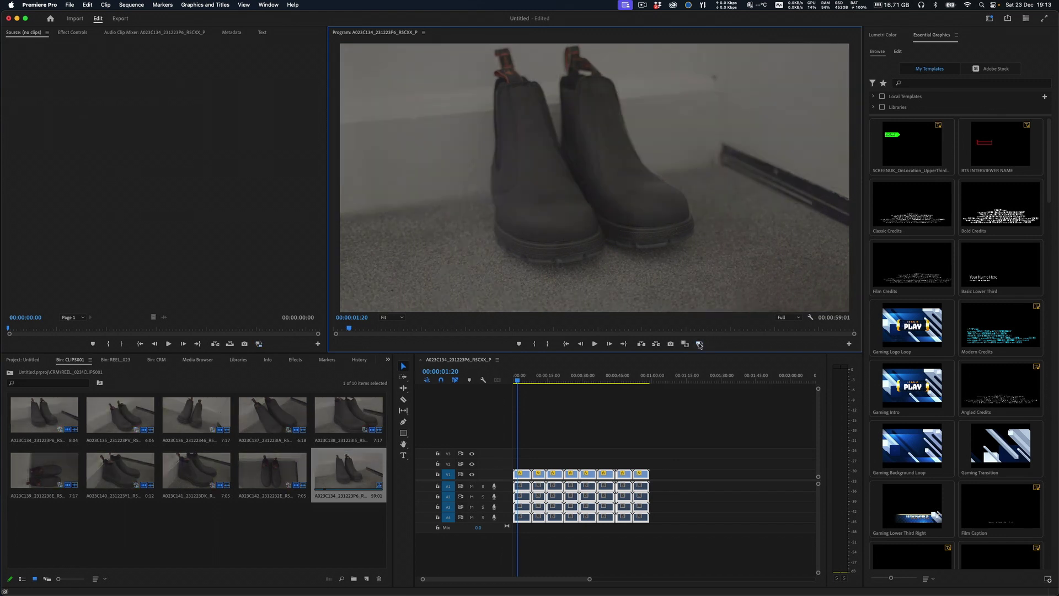